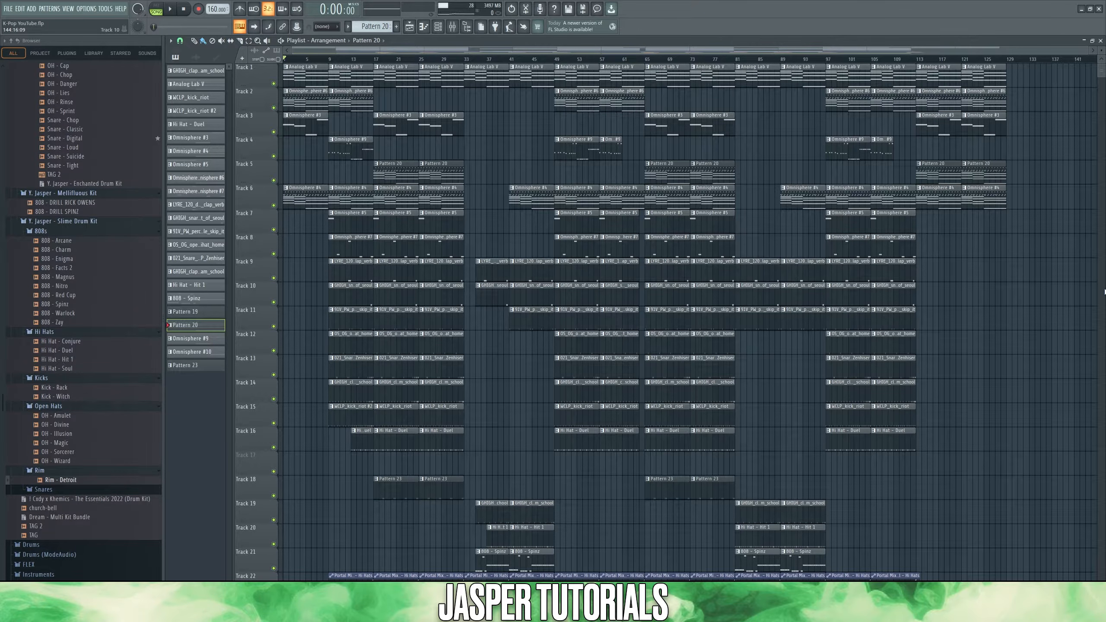
left_click_drag(212, 9, 218, 11)
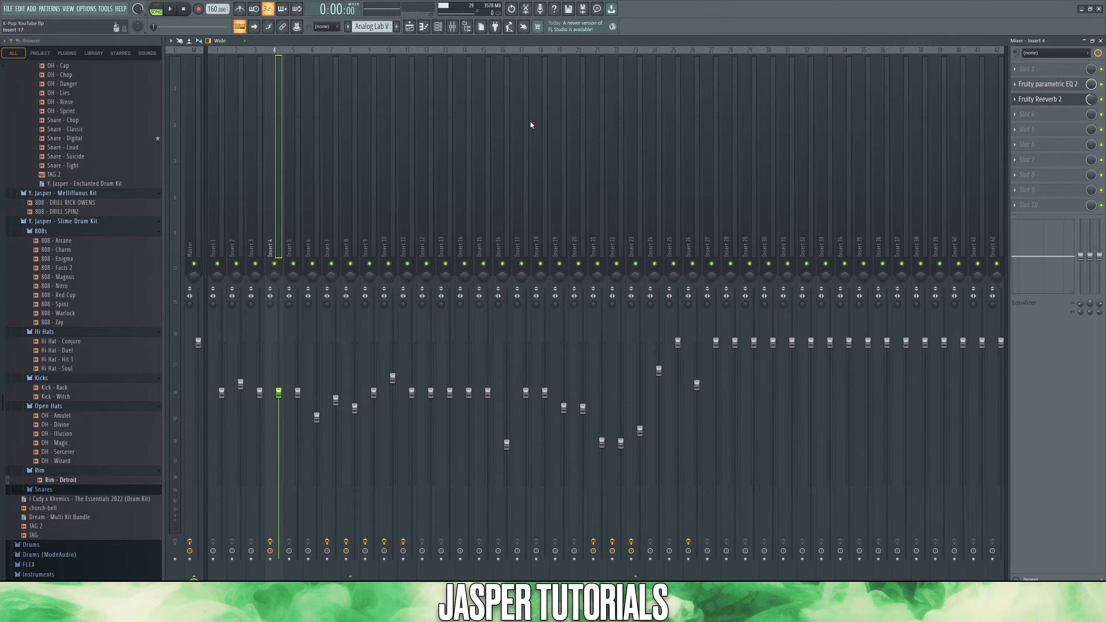
Step: Load the 20Hz + 18kHz cut preset in the Fruity parametric EQ 2 on mixer Insert 4
left_click(1056, 85)
left_click(208, 114)
mouse_move(262, 147)
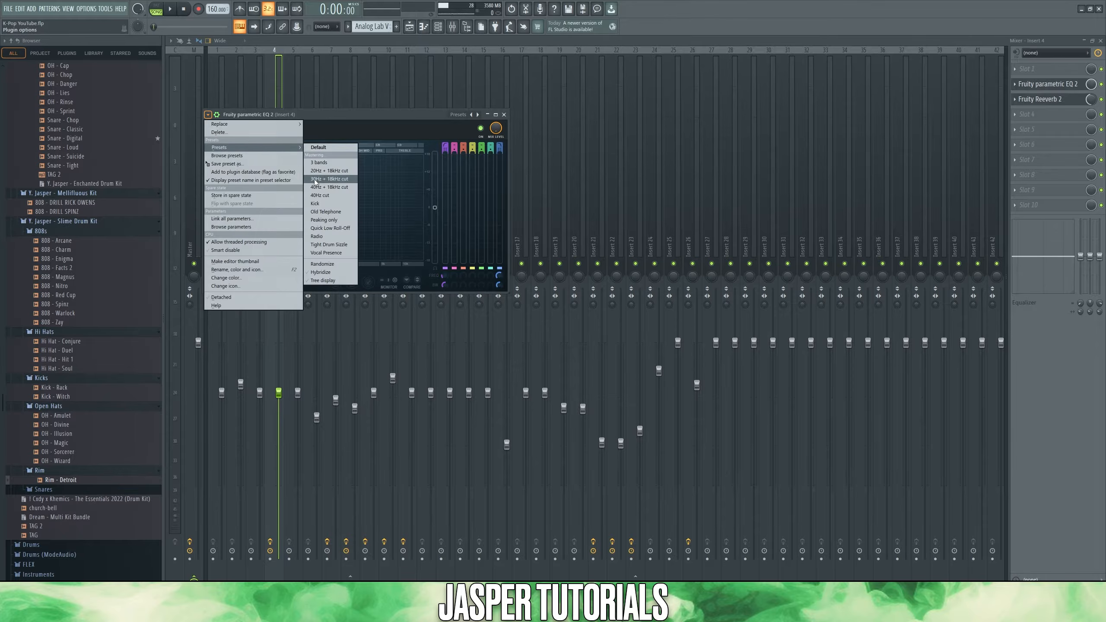
left_click(344, 171)
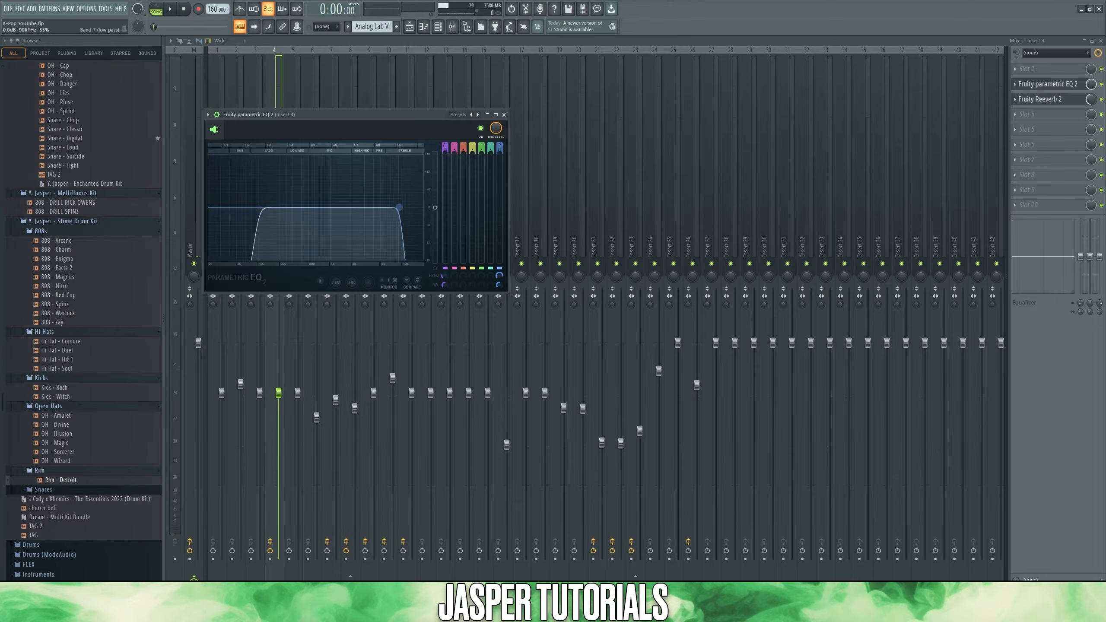
left_click_drag(343, 207, 344, 207)
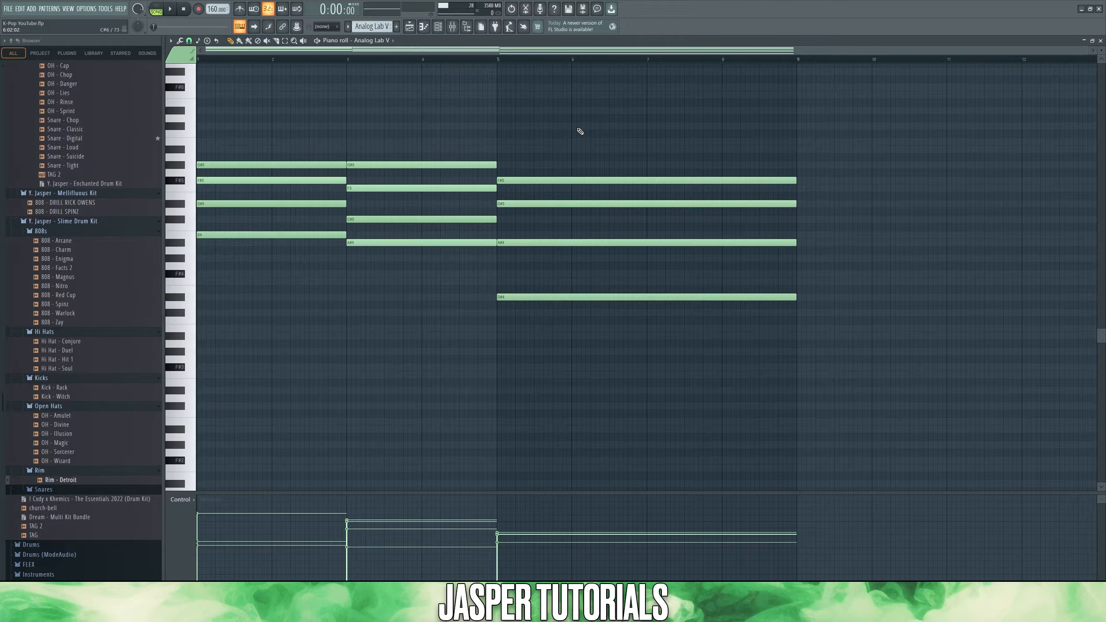
Step: Set the scale highlighting of the Analog Lab V piano roll to F# Major (Ionian)
left_click(170, 40)
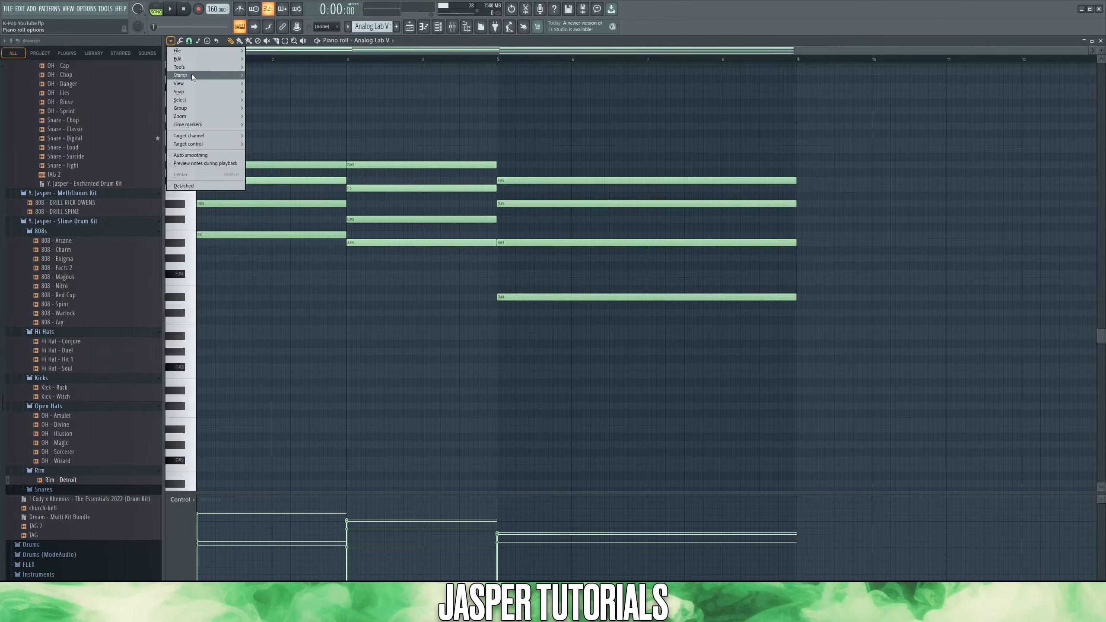
mouse_move(194, 83)
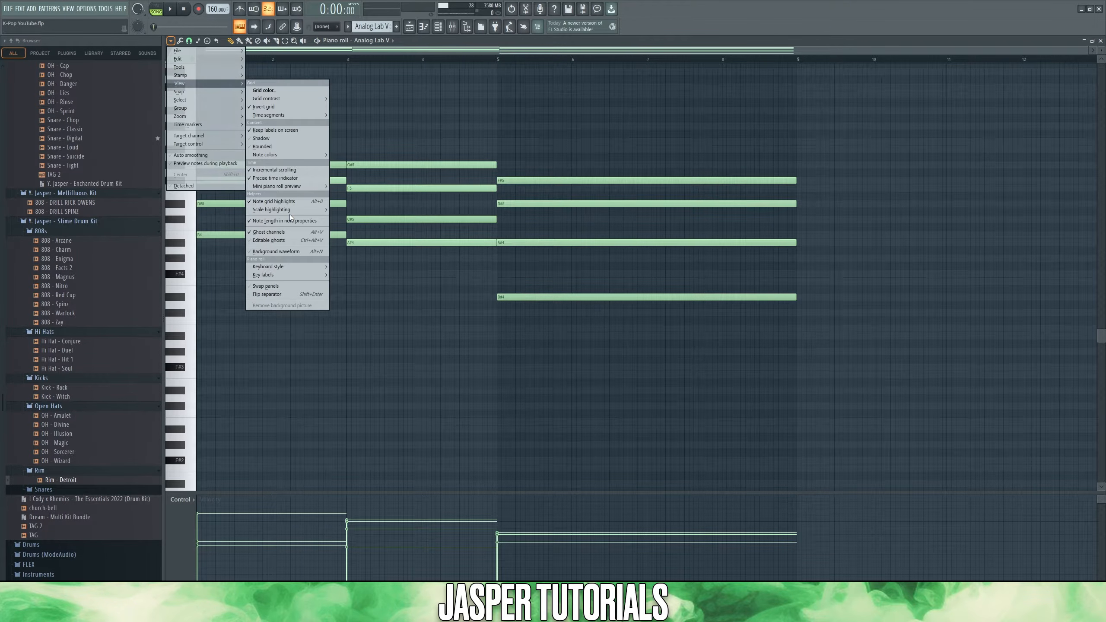
mouse_move(289, 211)
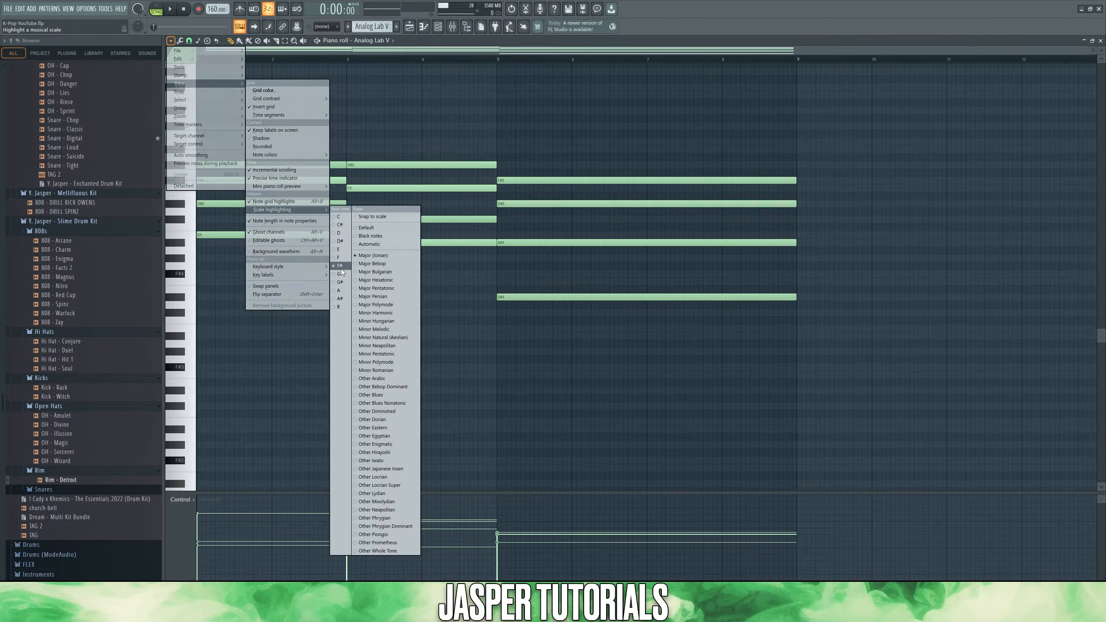
left_click(387, 257)
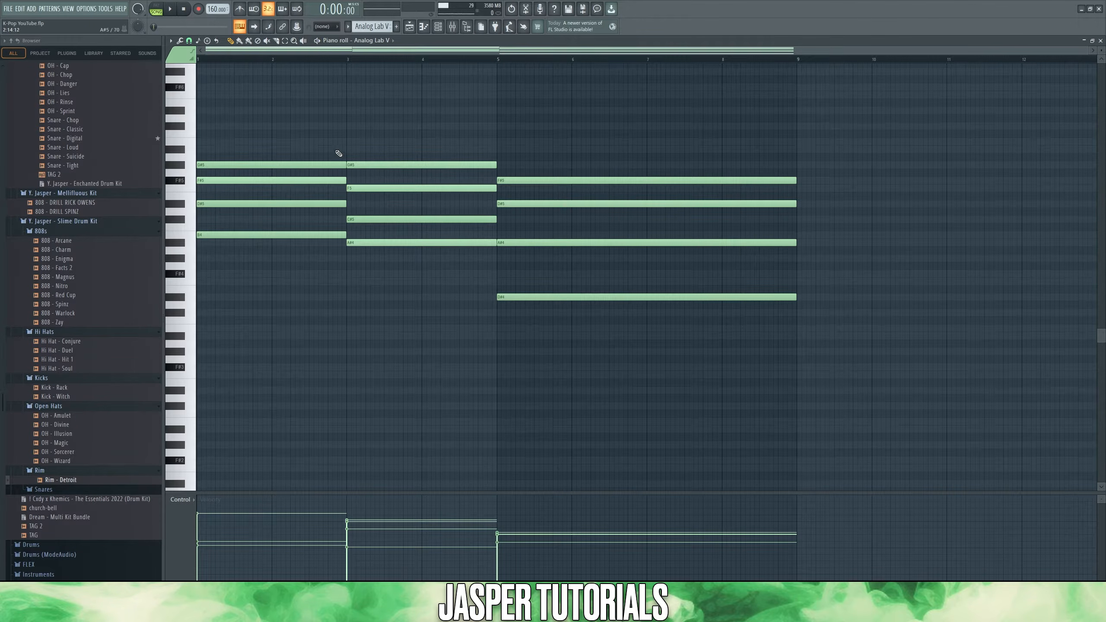
Step: Try the first chord's top note one octave lower, select the chord's notes one by one, and raise the note back an octave
left_click_drag(327, 164, 305, 258)
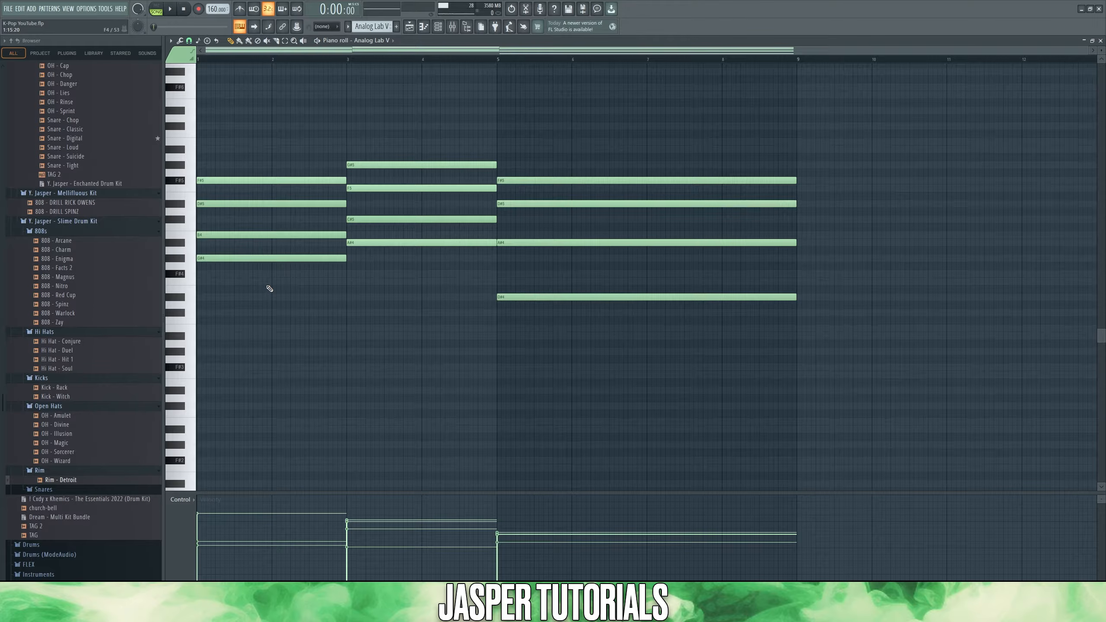
left_click(231, 259)
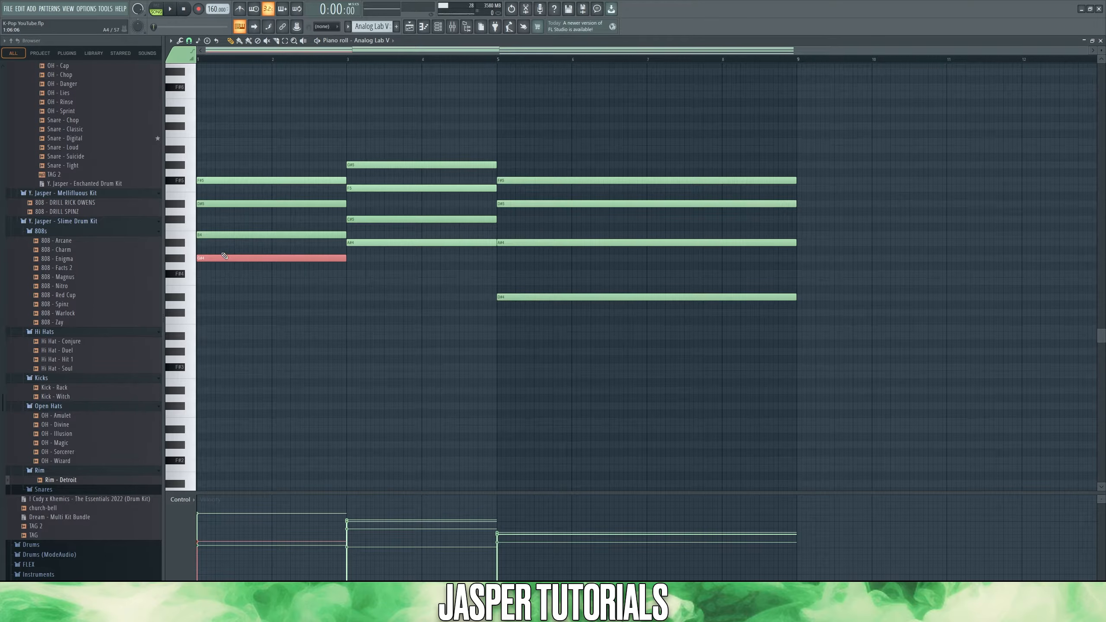
left_click(222, 248, "ctrl")
left_click_drag(222, 246, 241, 289)
left_click(222, 270, "ctrl")
left_click(227, 217, "ctrl")
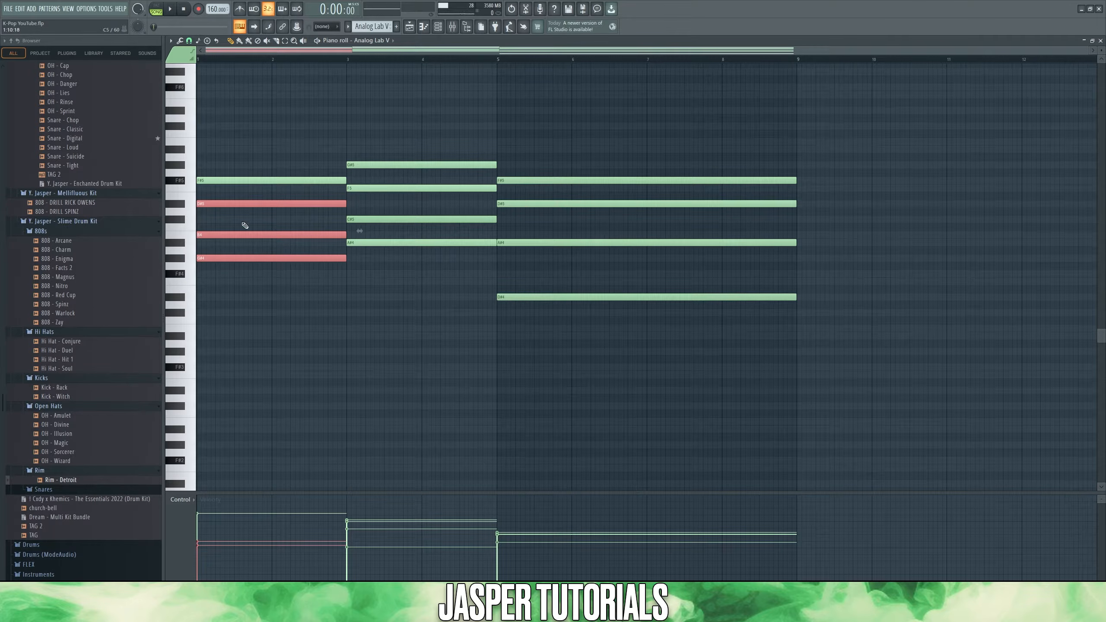
left_click_drag(223, 197, 227, 179)
left_click(225, 196, "ctrl")
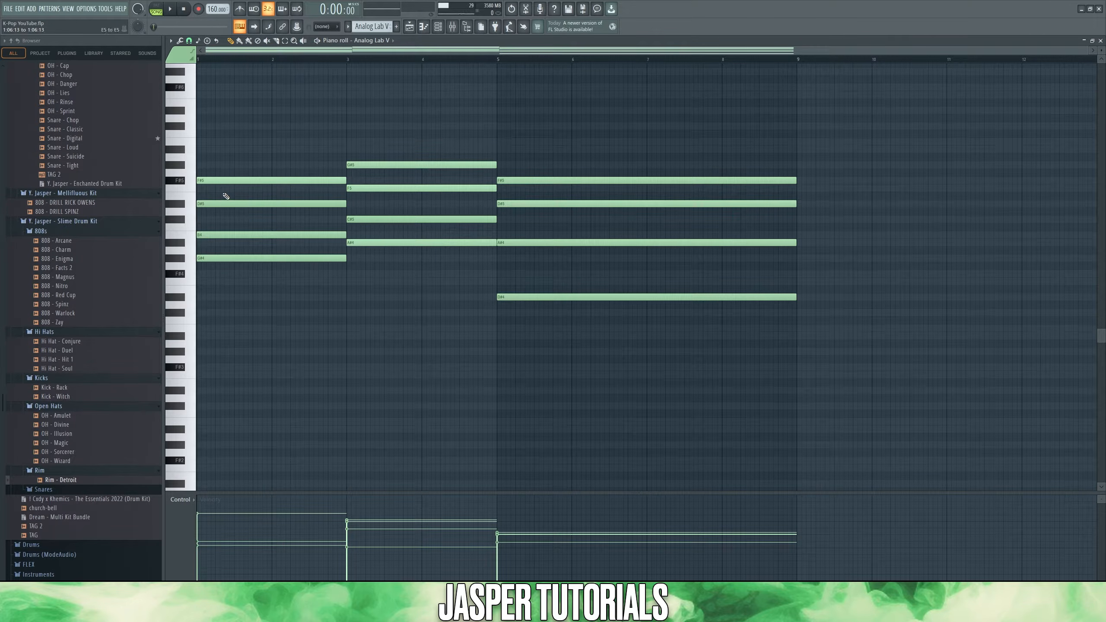
left_click_drag(262, 248, 280, 270)
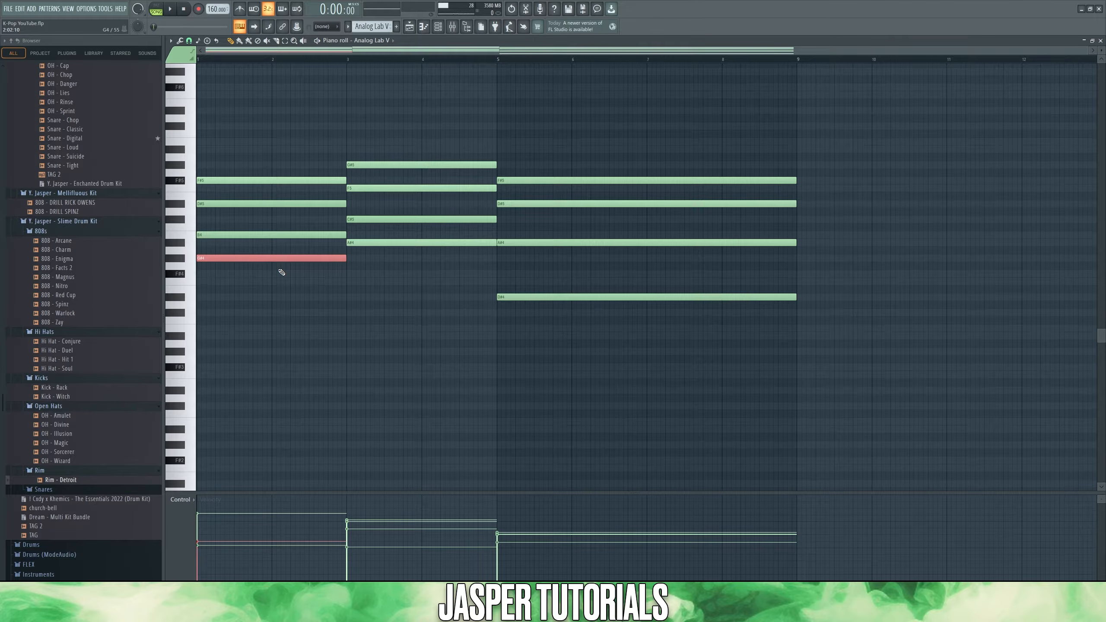
key("ctrl+Up")
Step: Select notes in the second and third chords to compare their voicings, trying octave shifts and restoring the original pitches
left_click_drag(415, 283, 415, 135)
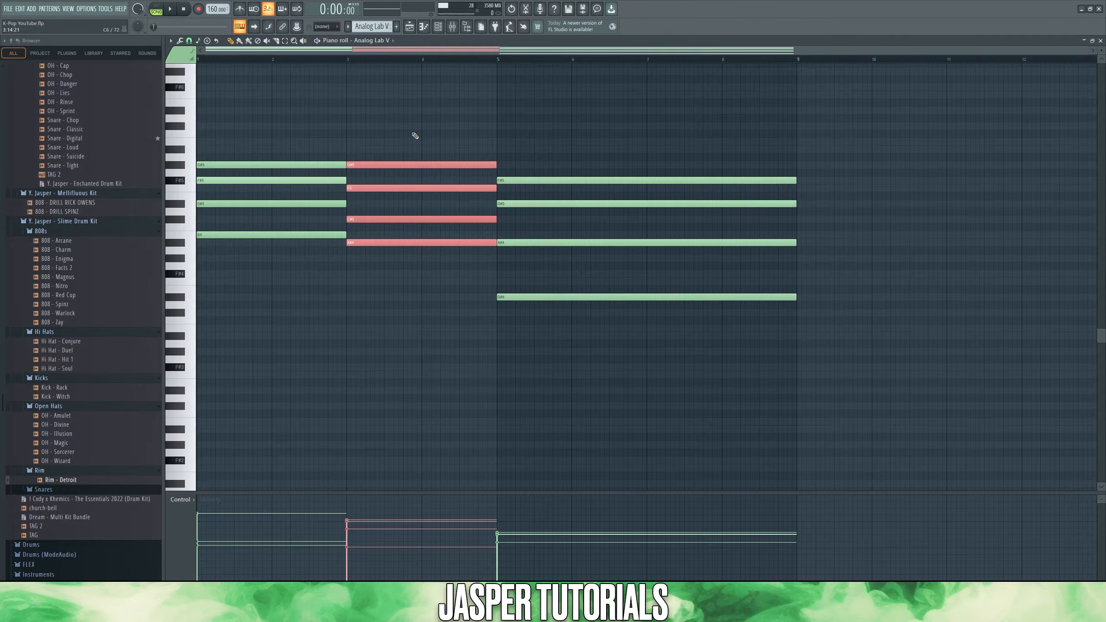
left_click(413, 134, "ctrl")
left_click_drag(414, 269, 383, 238)
left_click_drag(387, 231, 375, 146)
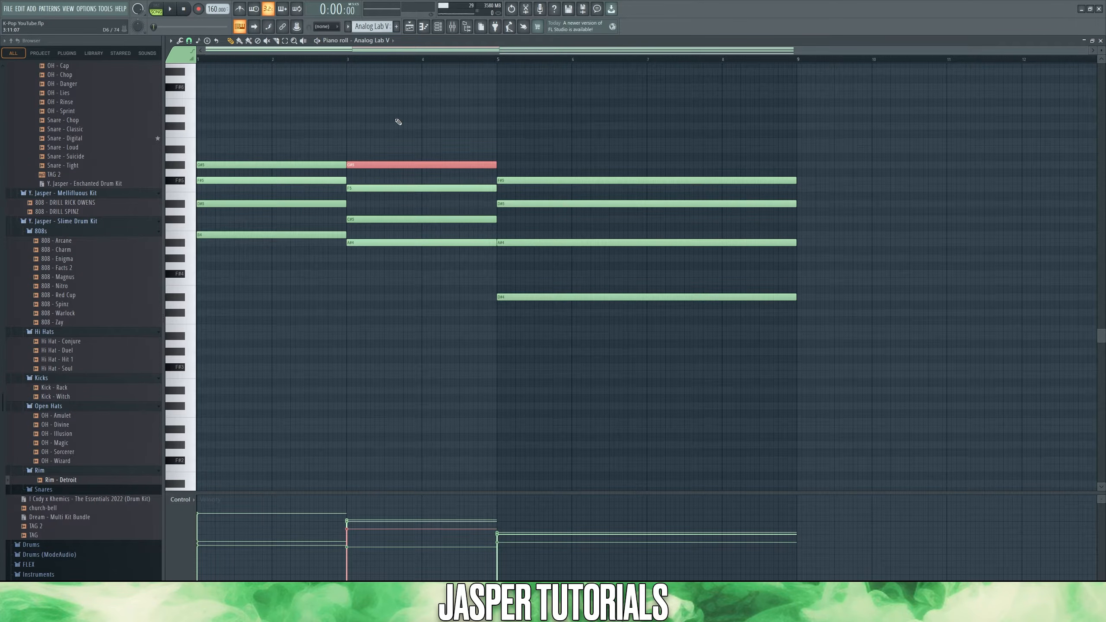
left_click_drag(570, 247, 548, 167)
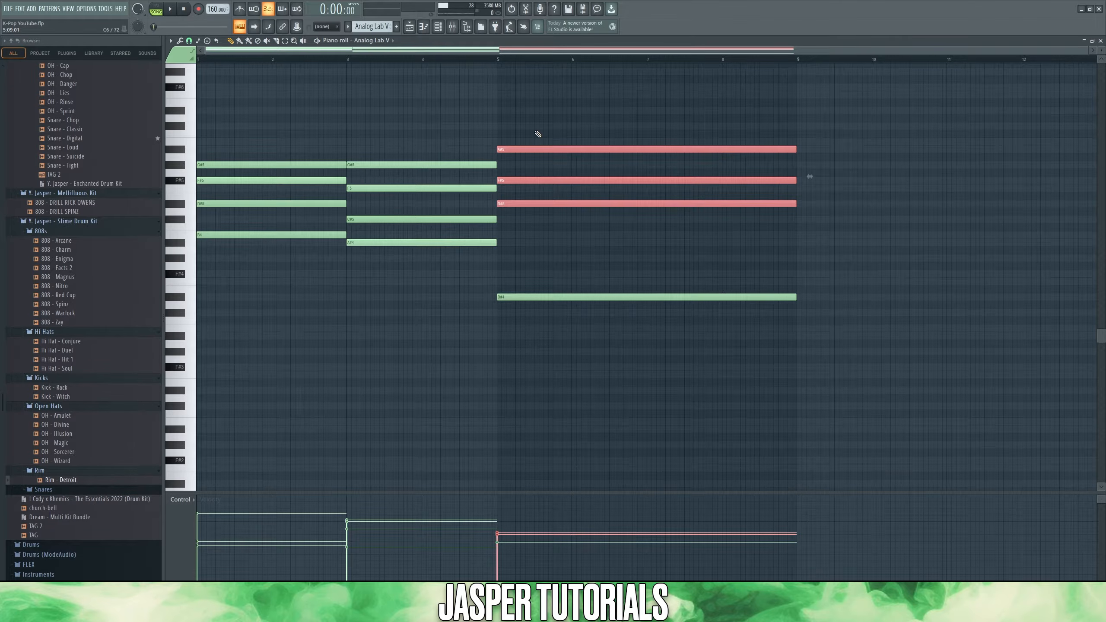
key("ctrl+Down")
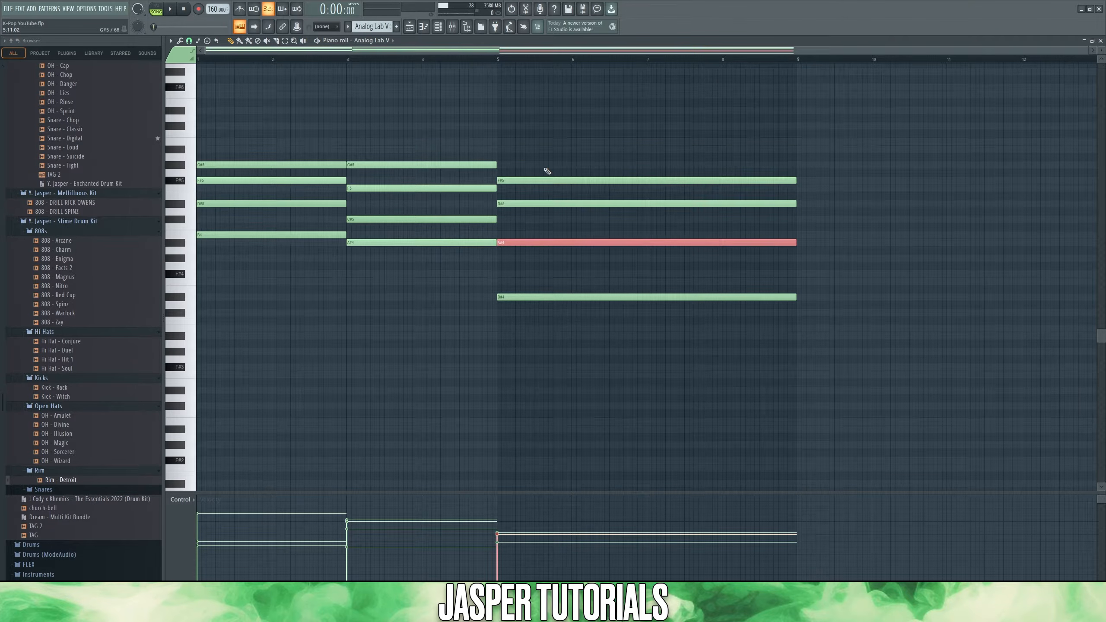
left_click(490, 346, "ctrl")
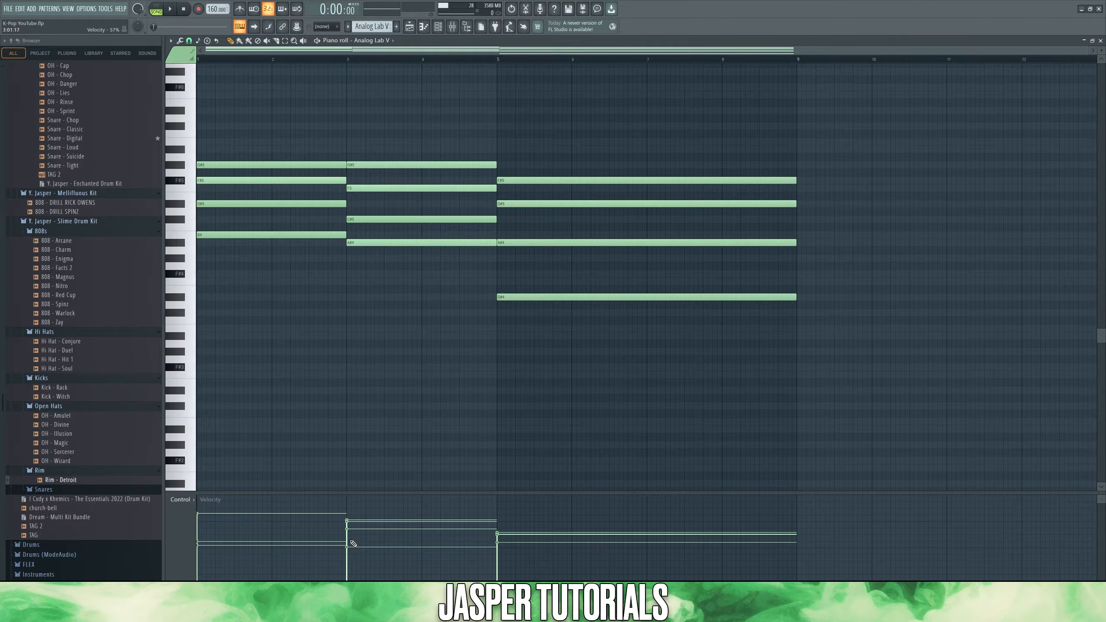
Step: Play the Analog Lab V chord progression in pattern mode and stop playback
key("l")
key("space")
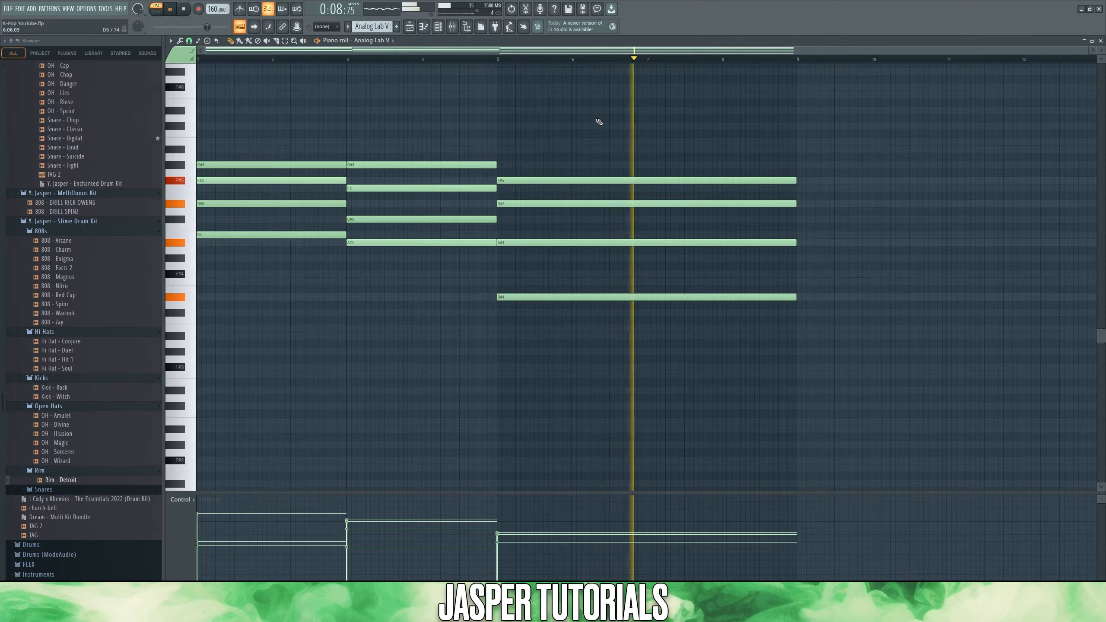
key("space")
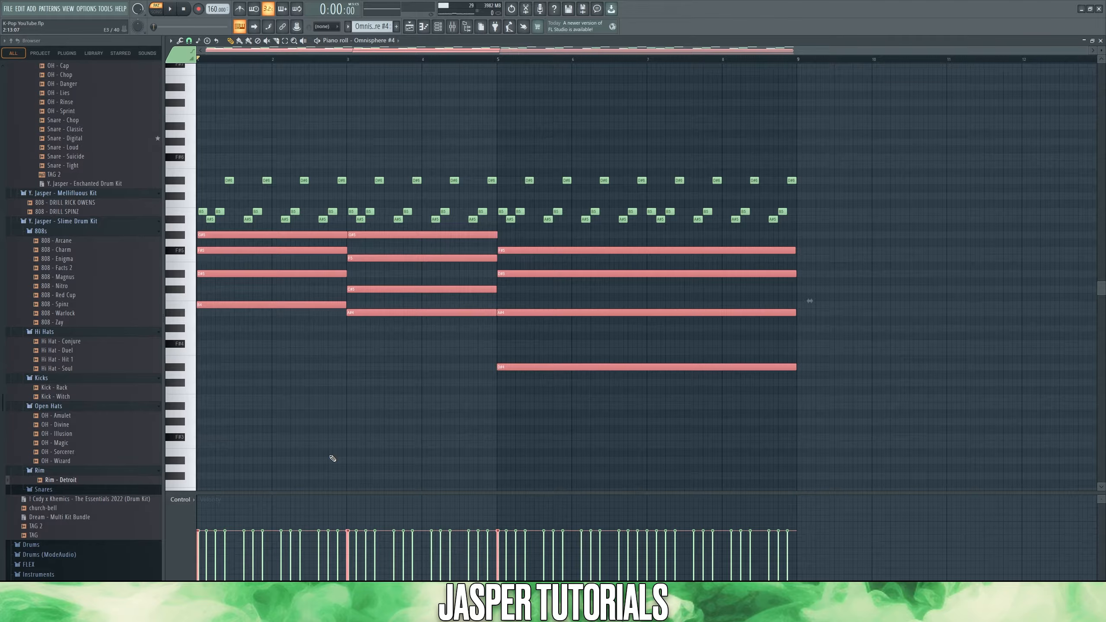
Step: Highlight the short melody notes above the chords in the Omnisphere #4 piano roll, clear the selection, and play the pattern
key("ctrl+d")
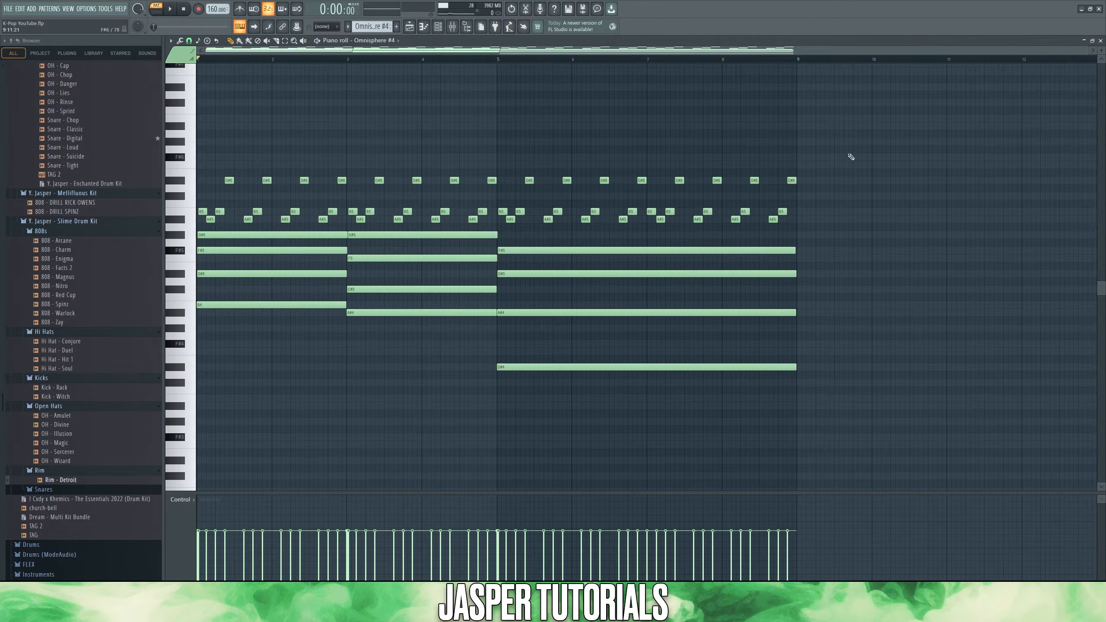
left_click_drag(848, 154, 189, 225)
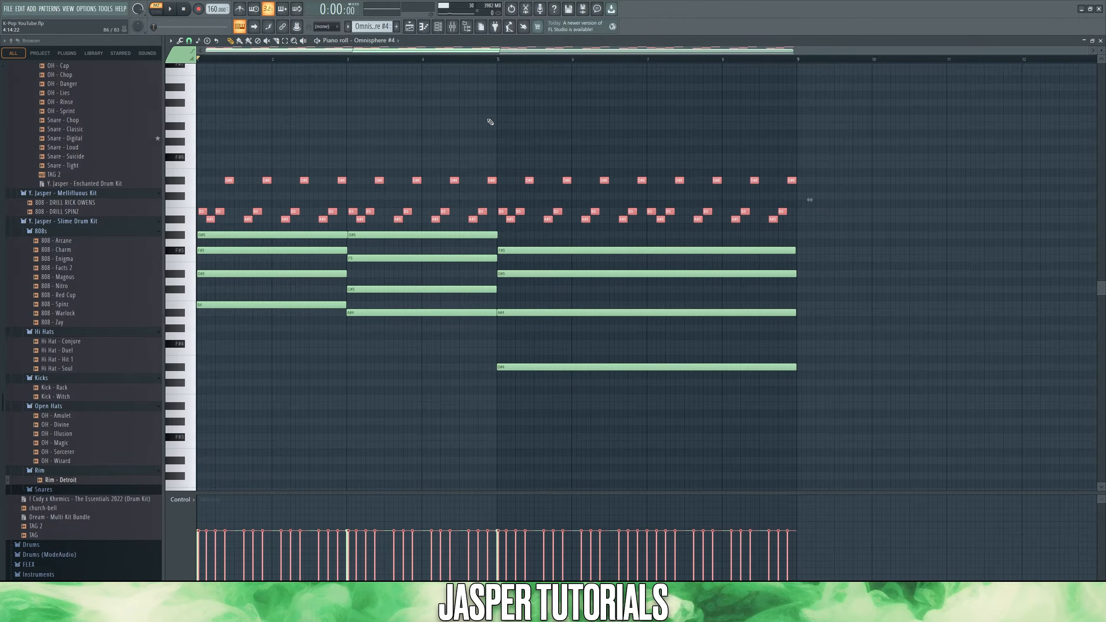
key("ctrl+d")
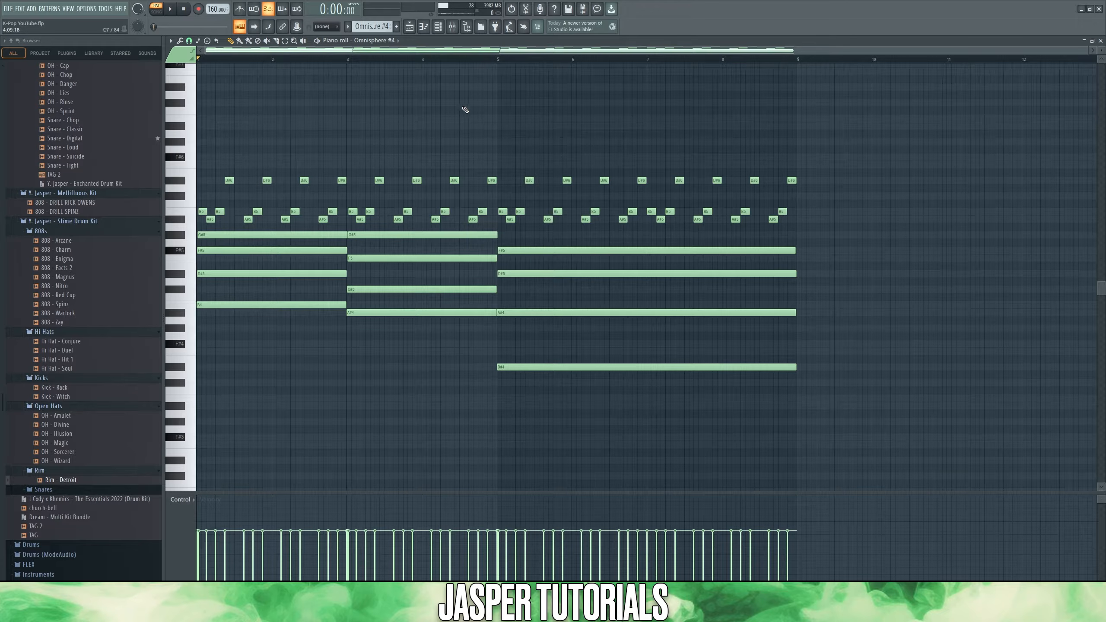
left_click(172, 9)
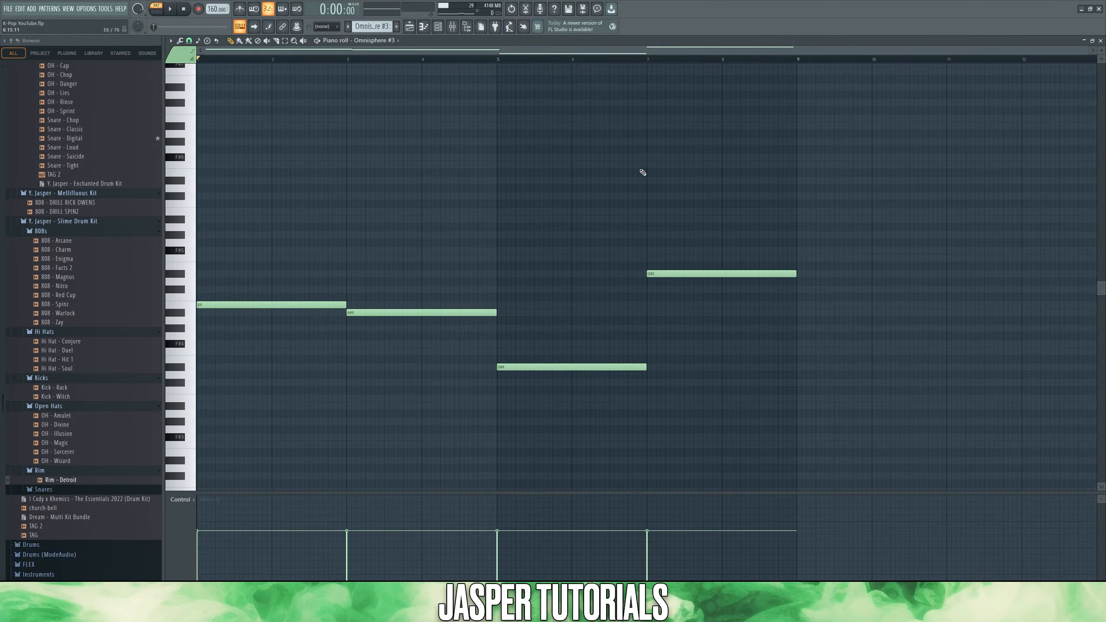
Step: Examine the last note of the Omnisphere #3 line, and play the arrangement with tracks 1, 3 and 6 active
left_click_drag(732, 249, 691, 315)
left_click(688, 310, "ctrl")
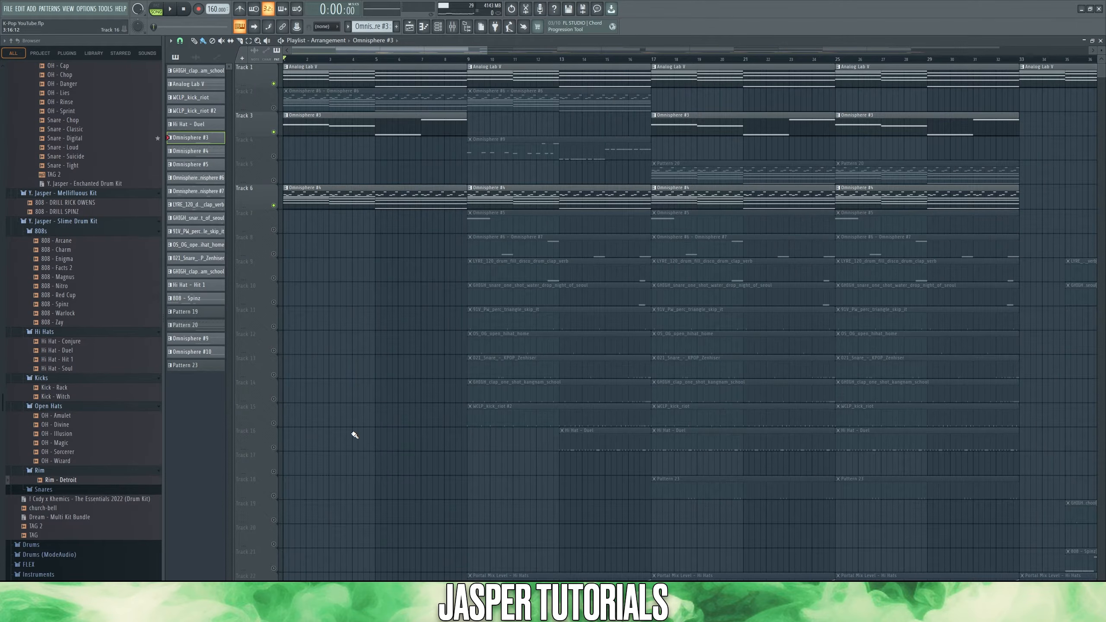
key("space")
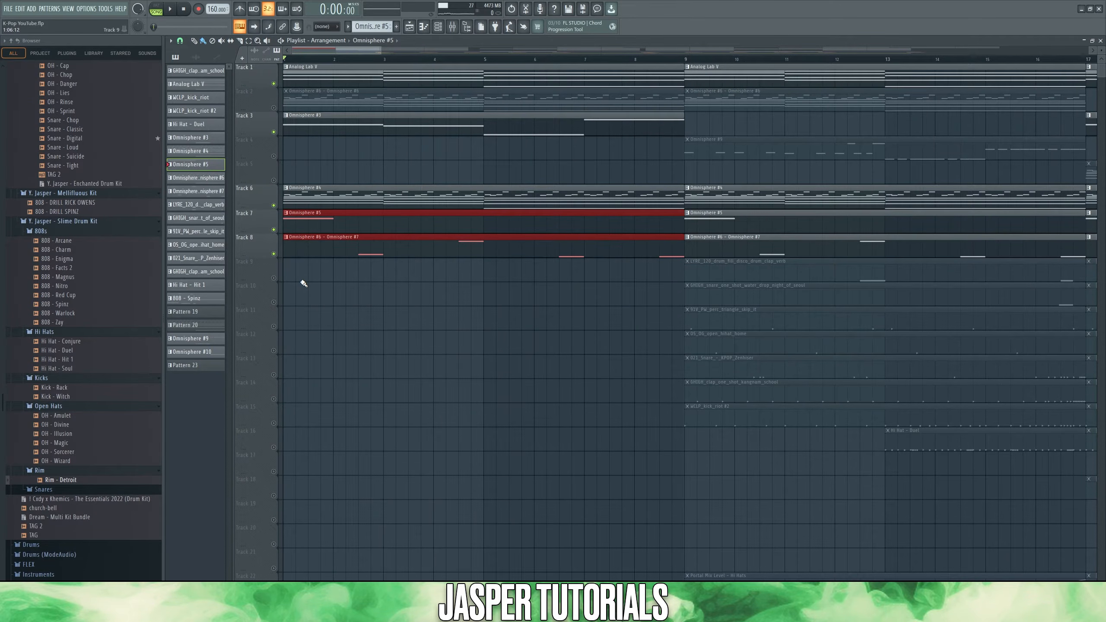
Step: Play the arrangement from the start with the Omnisphere clips on tracks 7 and 8 included, and stop playback
key("space")
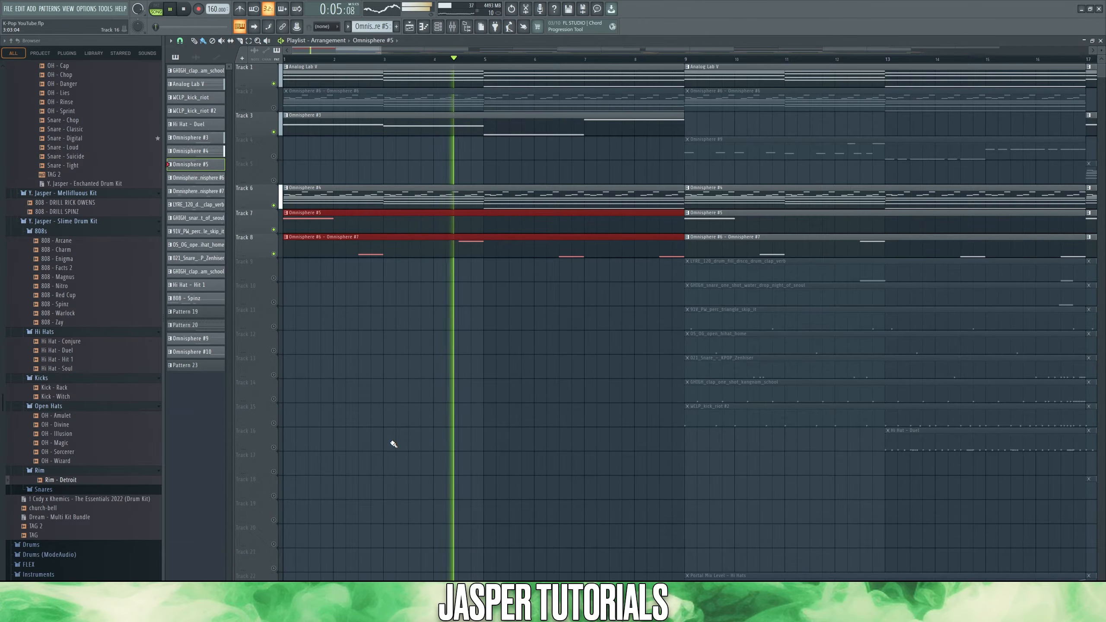
key("space")
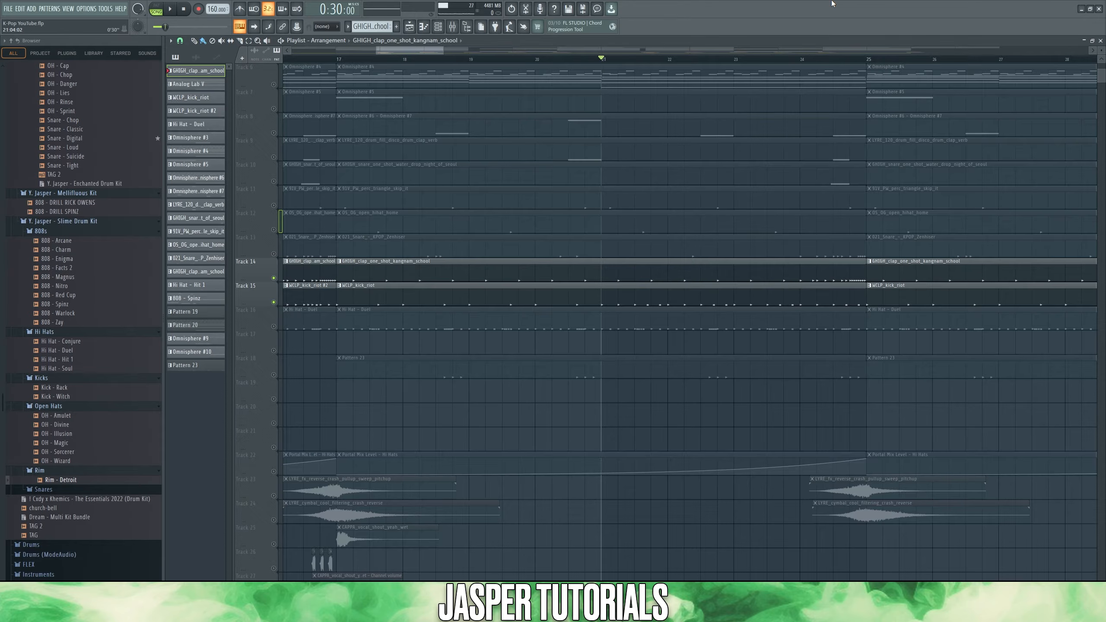
Step: Audition the clap and kick on tracks 14 and 15, including the closing roll of the kangnam_school clap pattern
key("space")
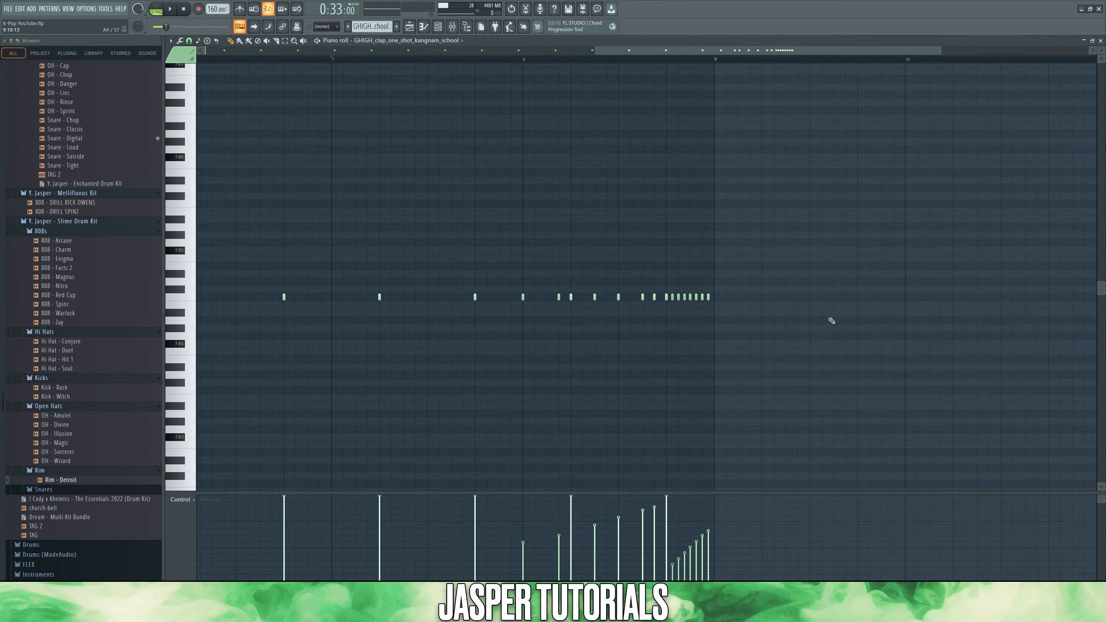
key("space")
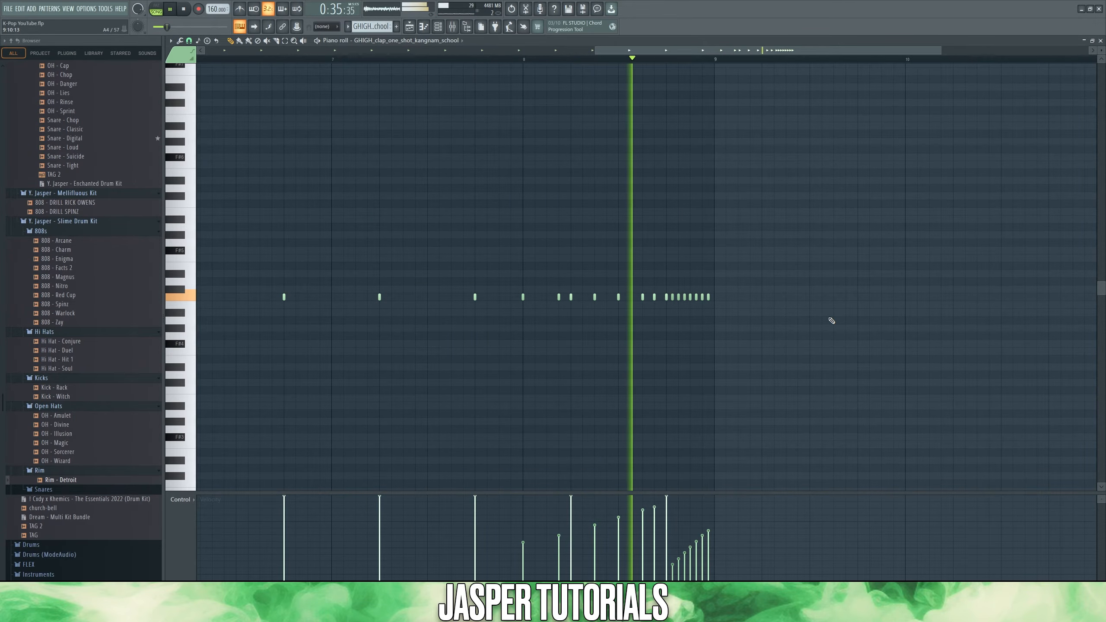
key("space")
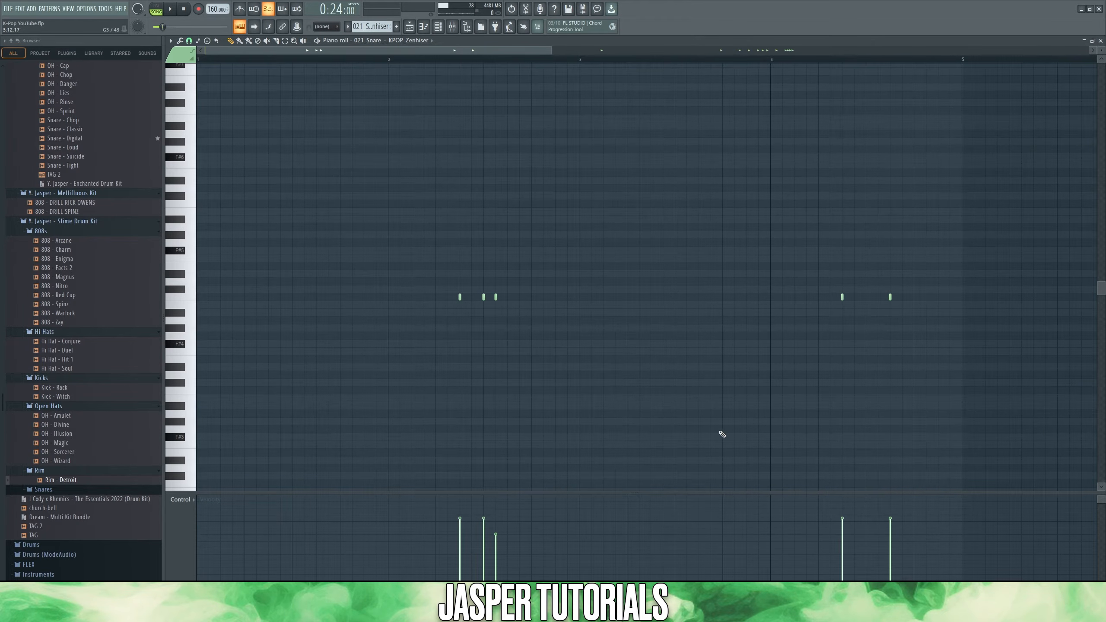
Step: Audition the KPOP_Zenhiser snare pattern and the Hi Hat - Hit 1 pattern from their piano rolls
key("space")
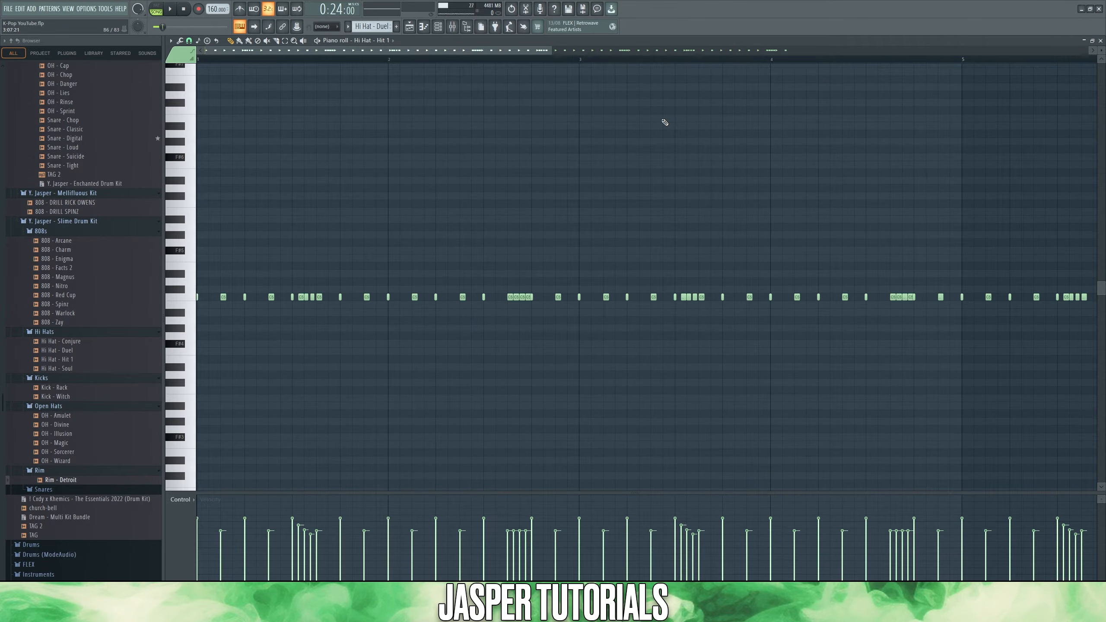
key("space")
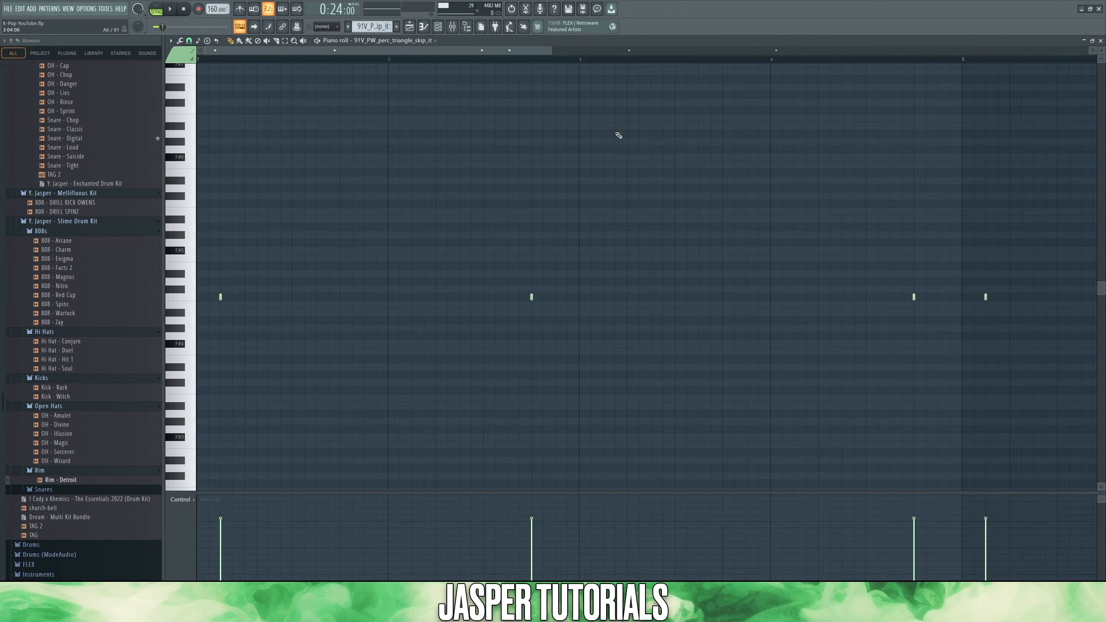
Step: Audition the 91V_PW_perc_triangle_skip_it pattern, and play the arrangement with drum tracks 9 to 16 active
key("space")
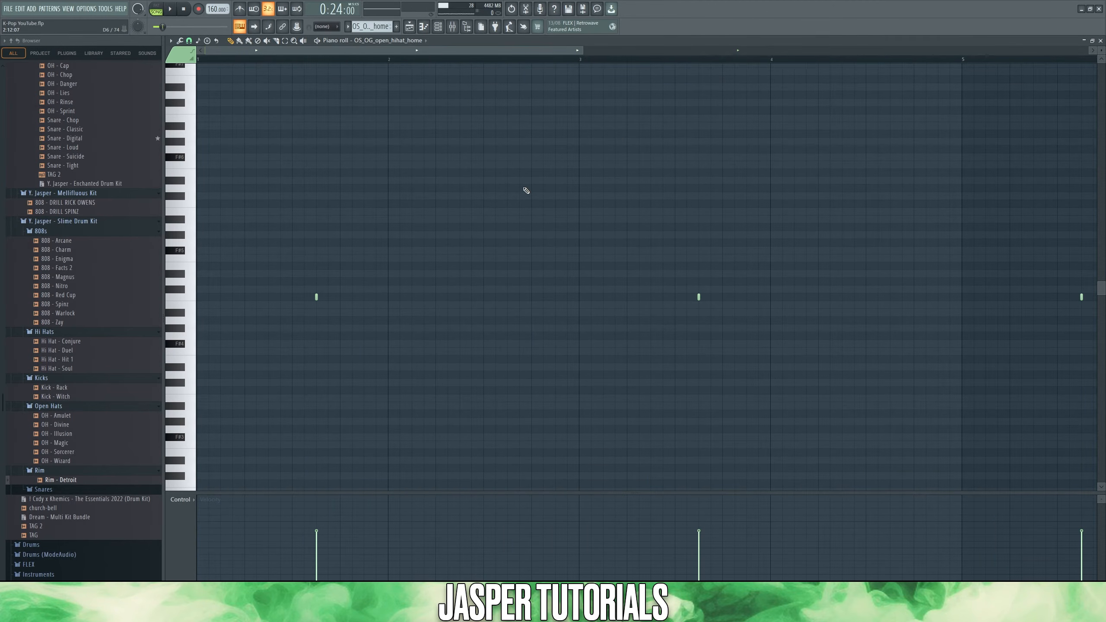
key("space")
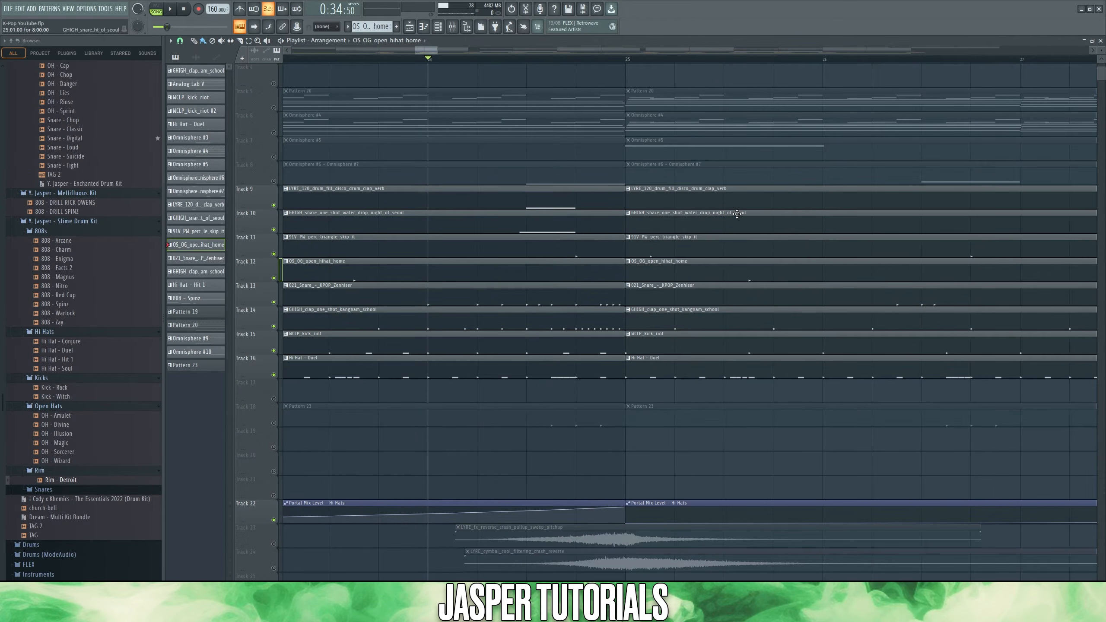
key("space")
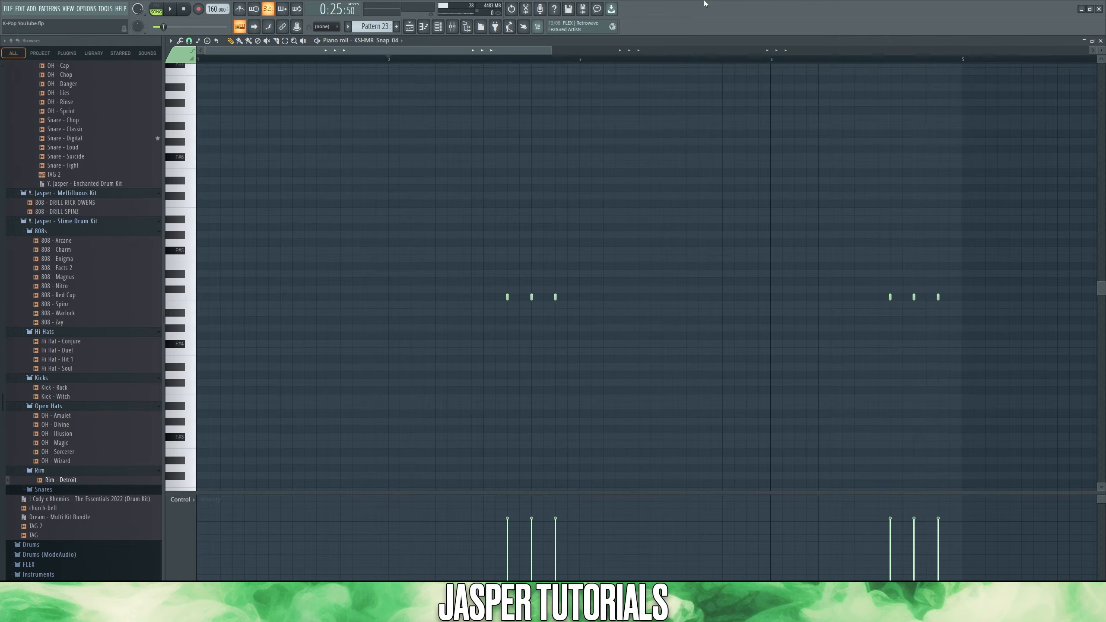
Step: Audition the KSHMR_Snap_04 pattern, and inspect the automation options for Portal's mix level on Insert 7
key("space")
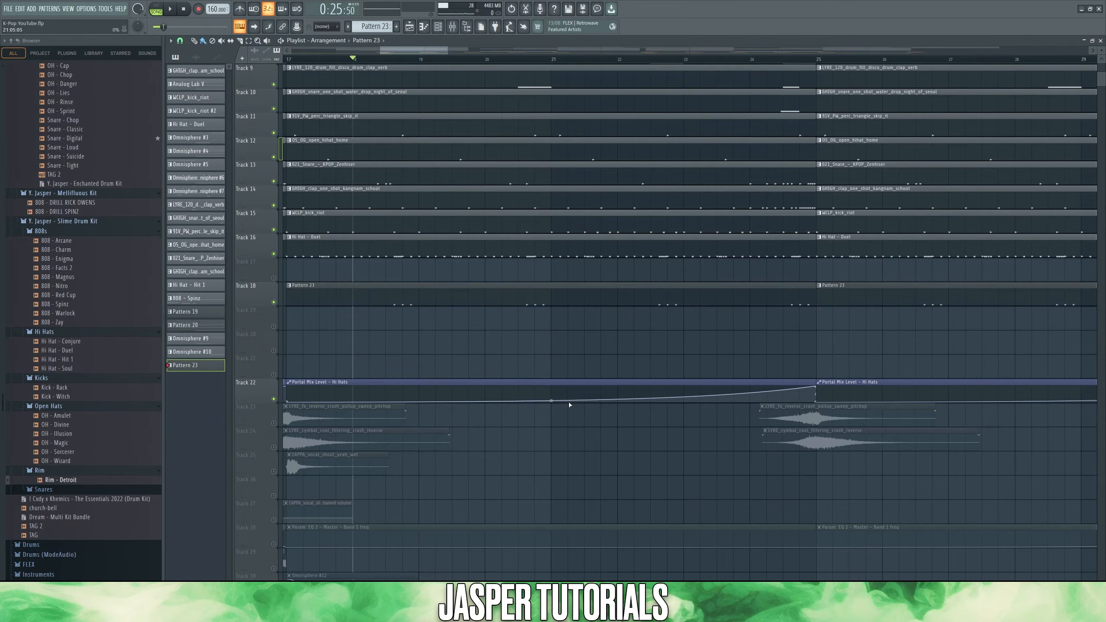
key("F9")
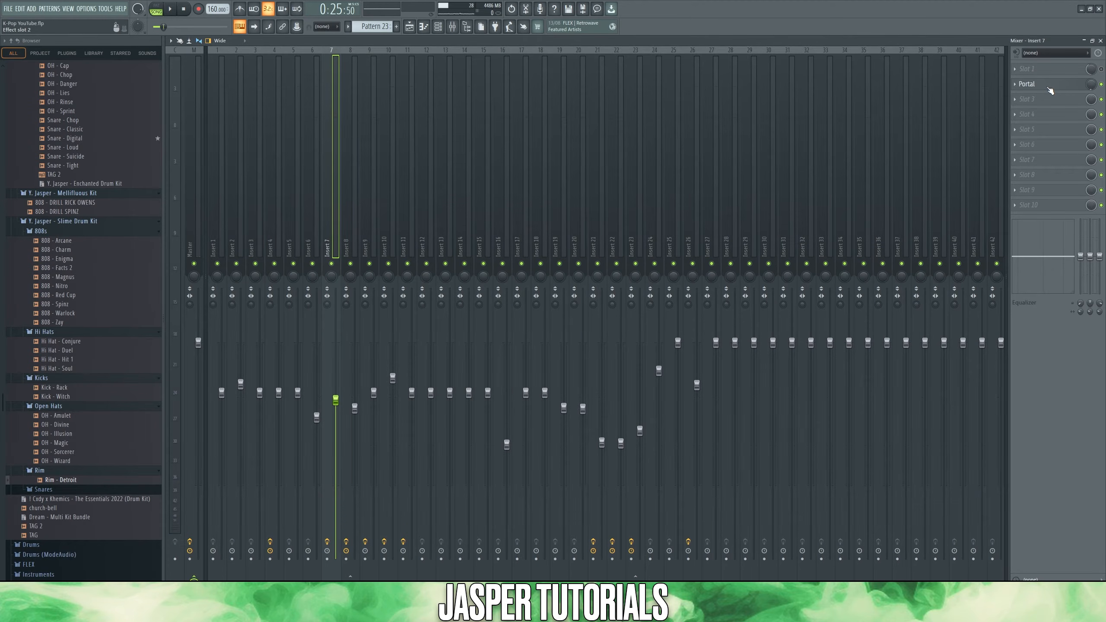
right_click(1091, 85)
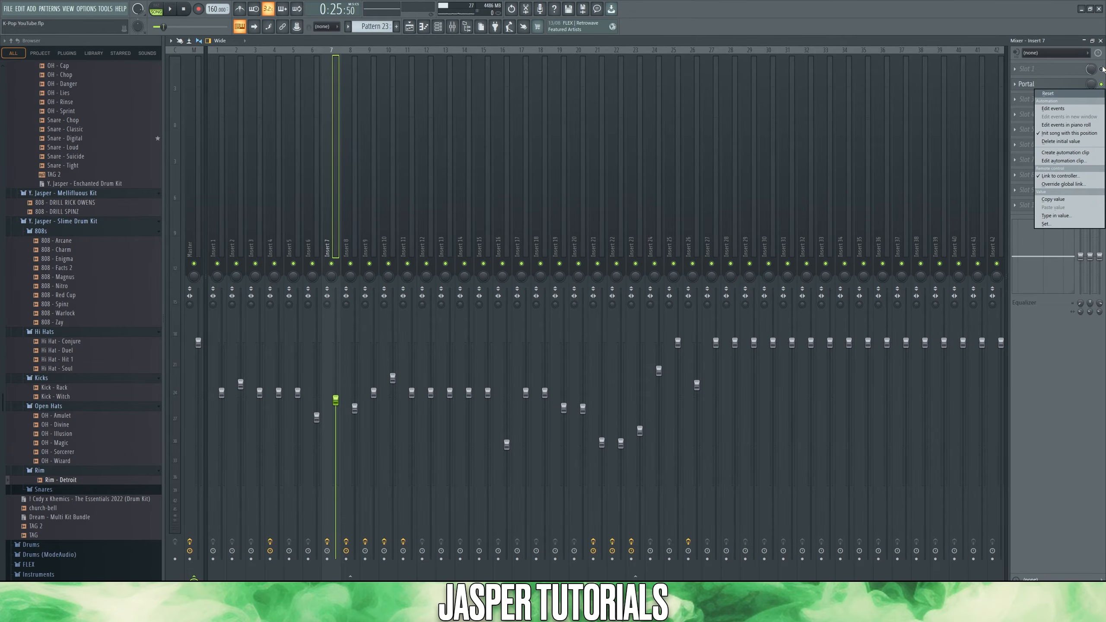
left_click(1067, 153)
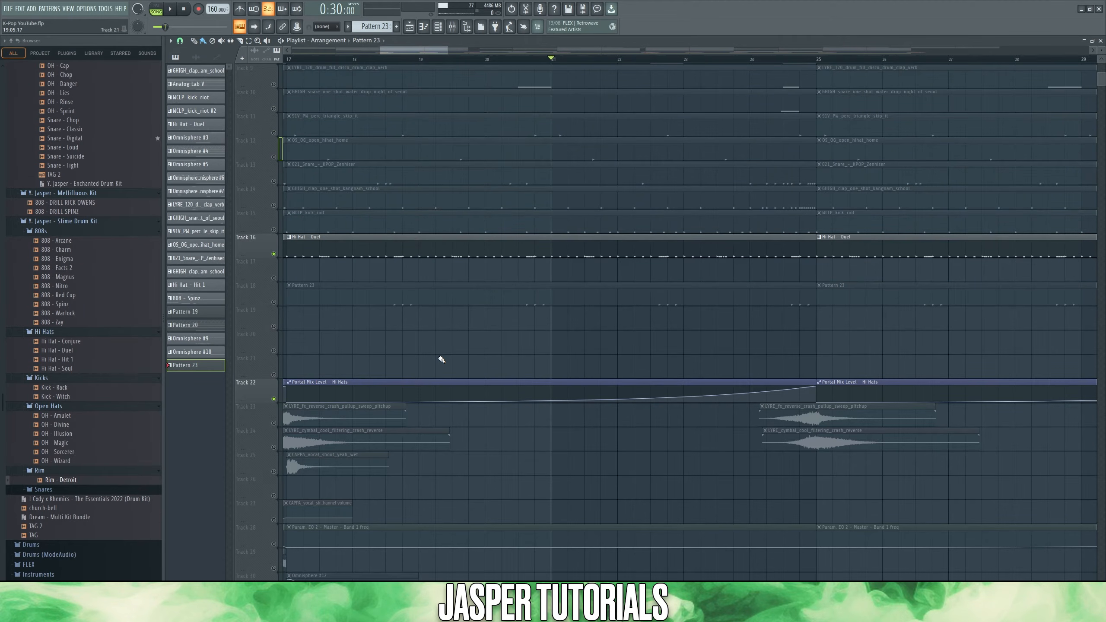
Step: Play the soloed Hi Hat - Duel with its Portal Mix Level automation, and play the full arrangement from bar 17
key("space")
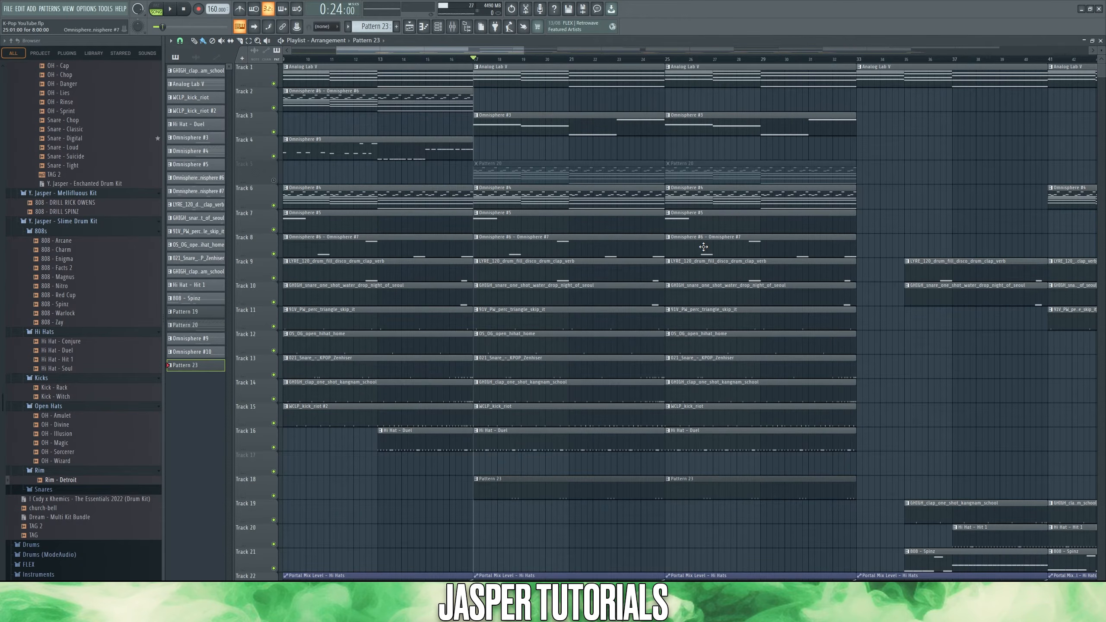
key("space")
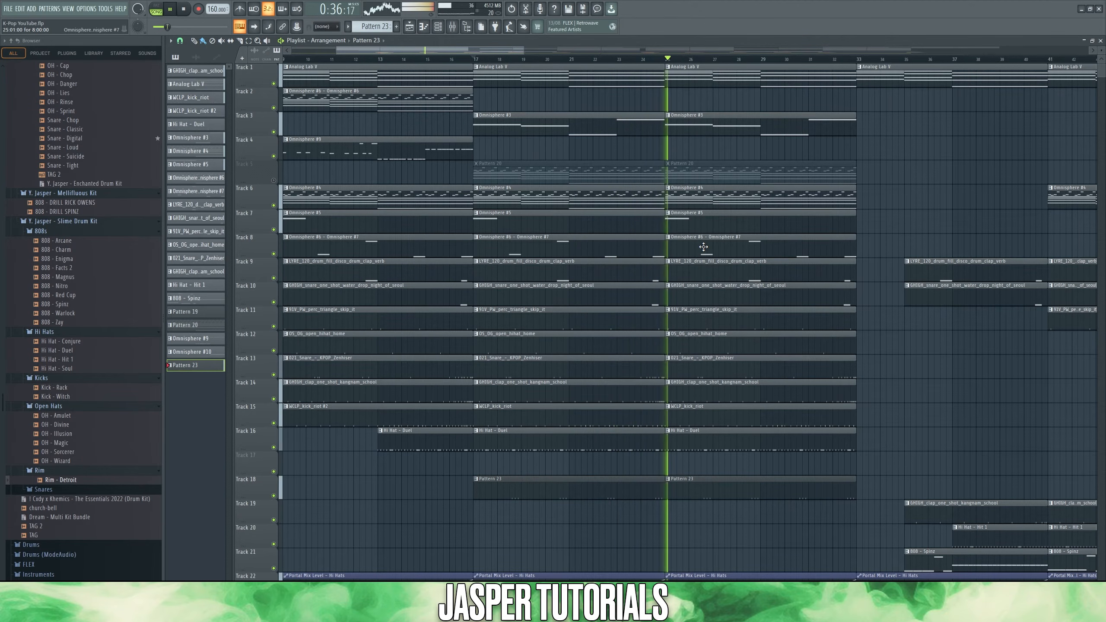
key("space")
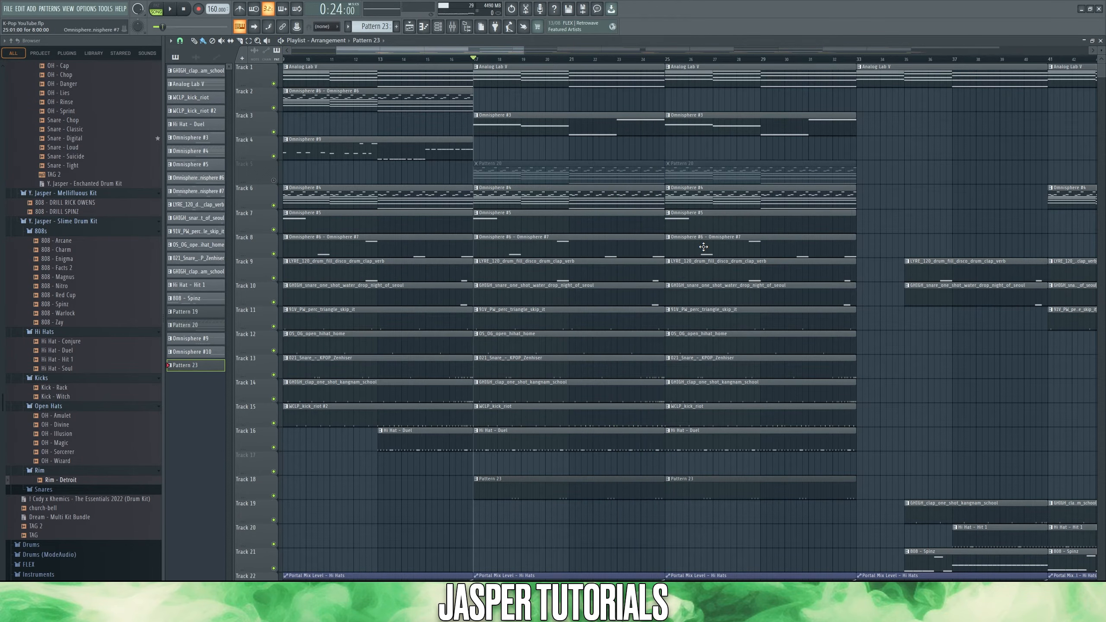
Step: Audition the Omnisphere #8 notes of Pattern 20 and the Omnisphere #6 pattern from their piano rolls
double_click(703, 247)
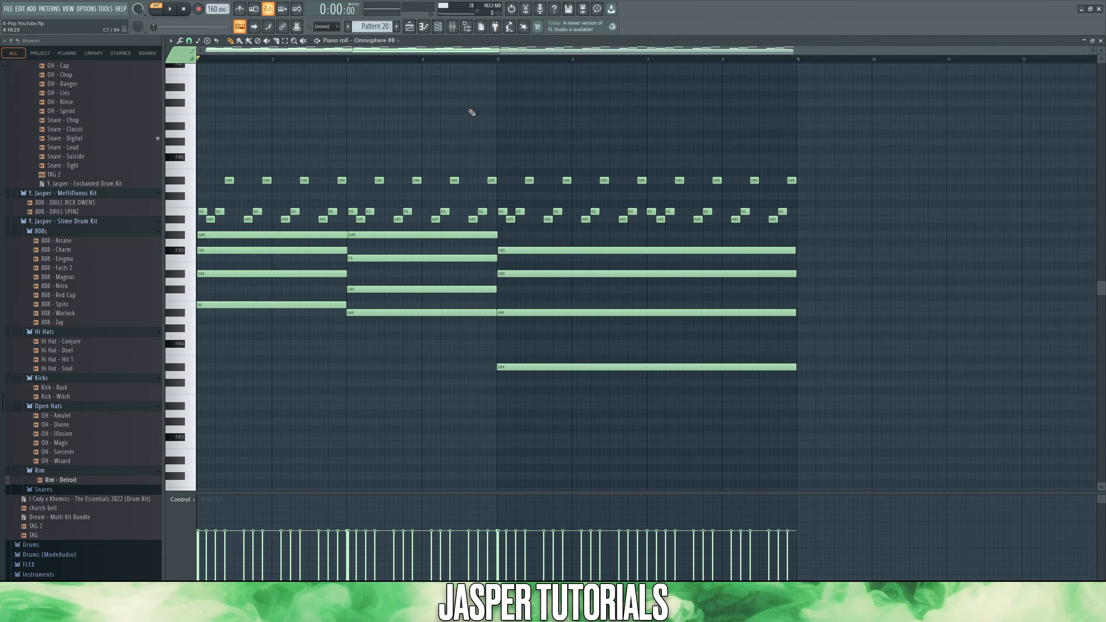
key("space")
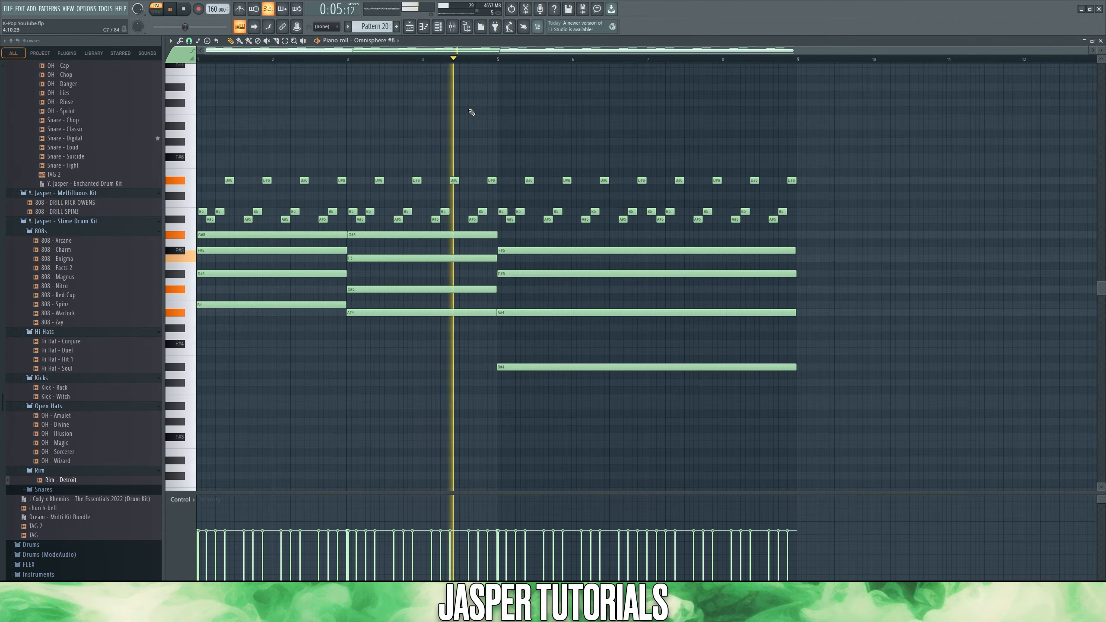
key("space")
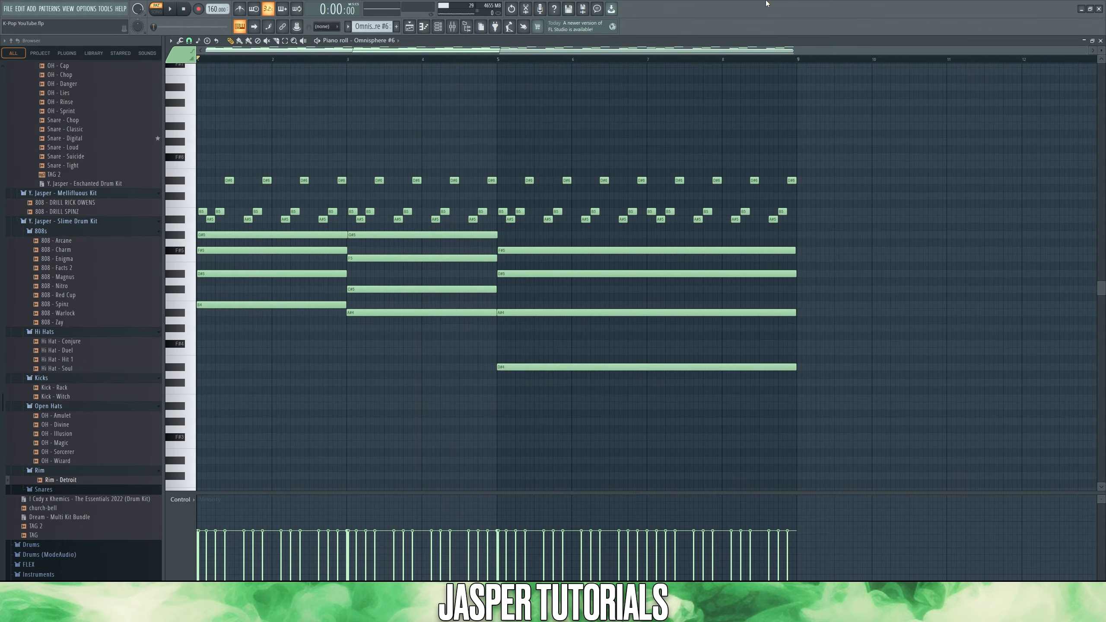
key("space")
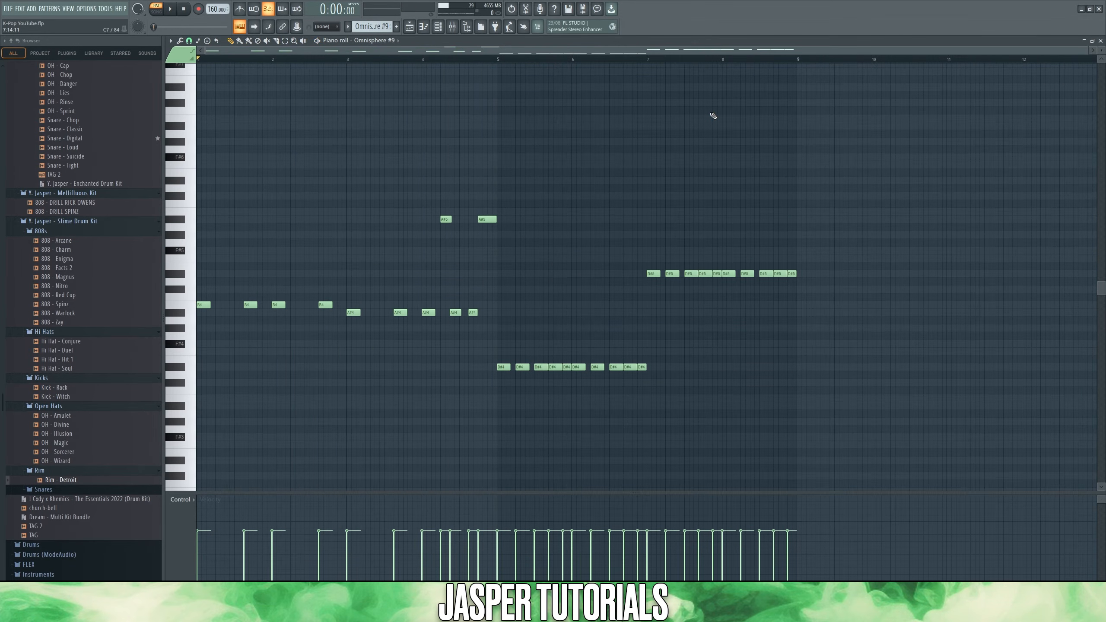
key("space")
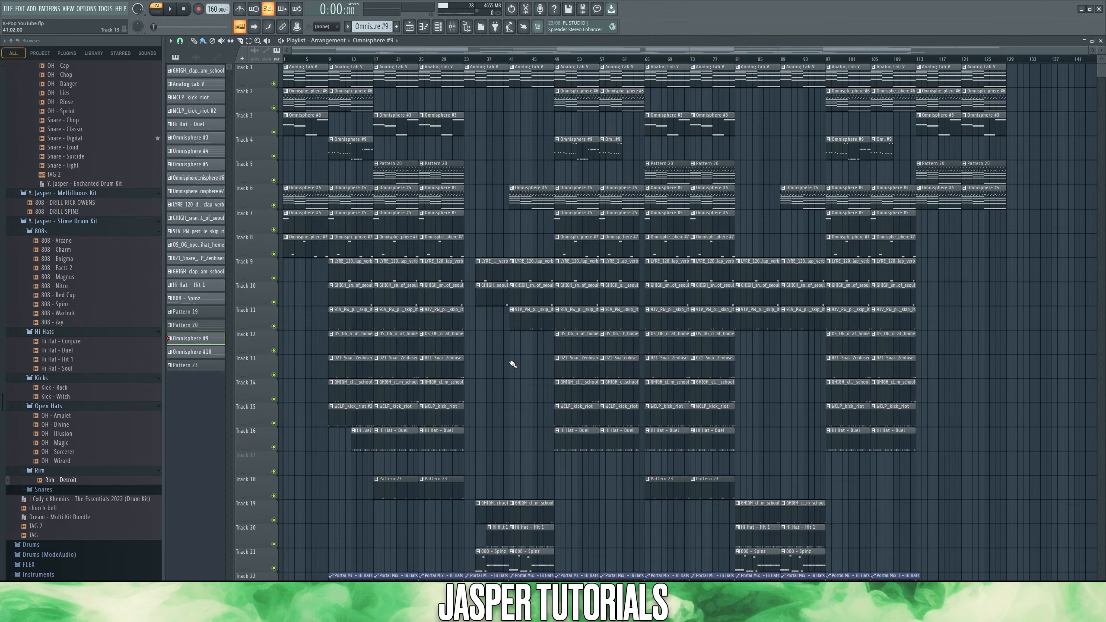
Step: Audition the transition clips in isolation: reverse crashes on tracks 23 and 24, Omnisphere audio on 29 and 30, and vocal shouts on 25 to 27
left_click_drag(464, 63, 387, 501)
left_click_drag(476, 450, 631, 80)
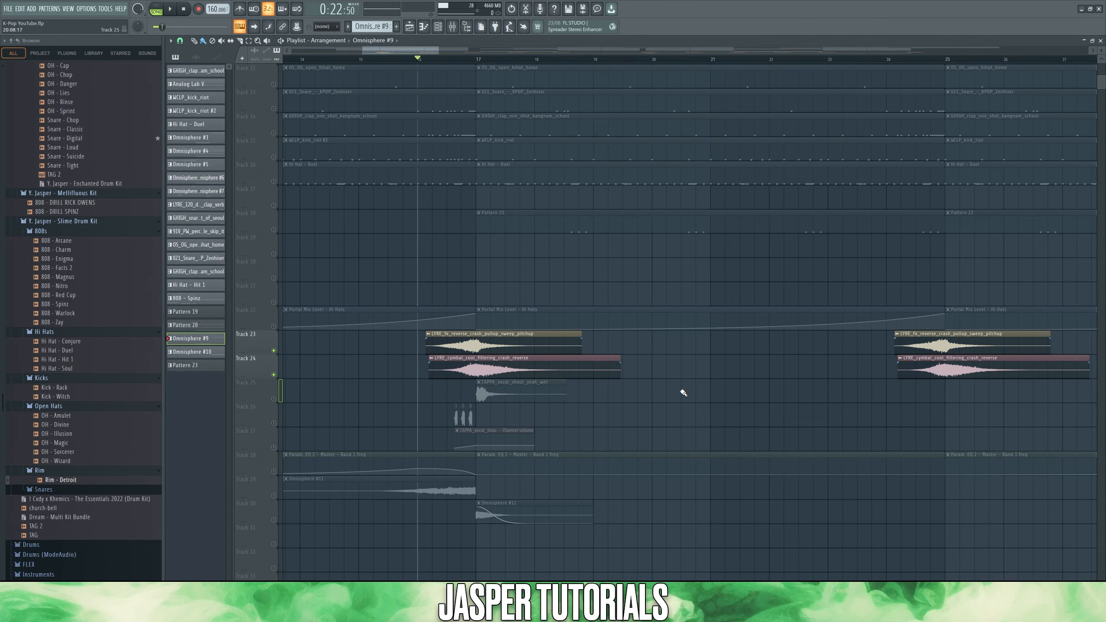
key("space")
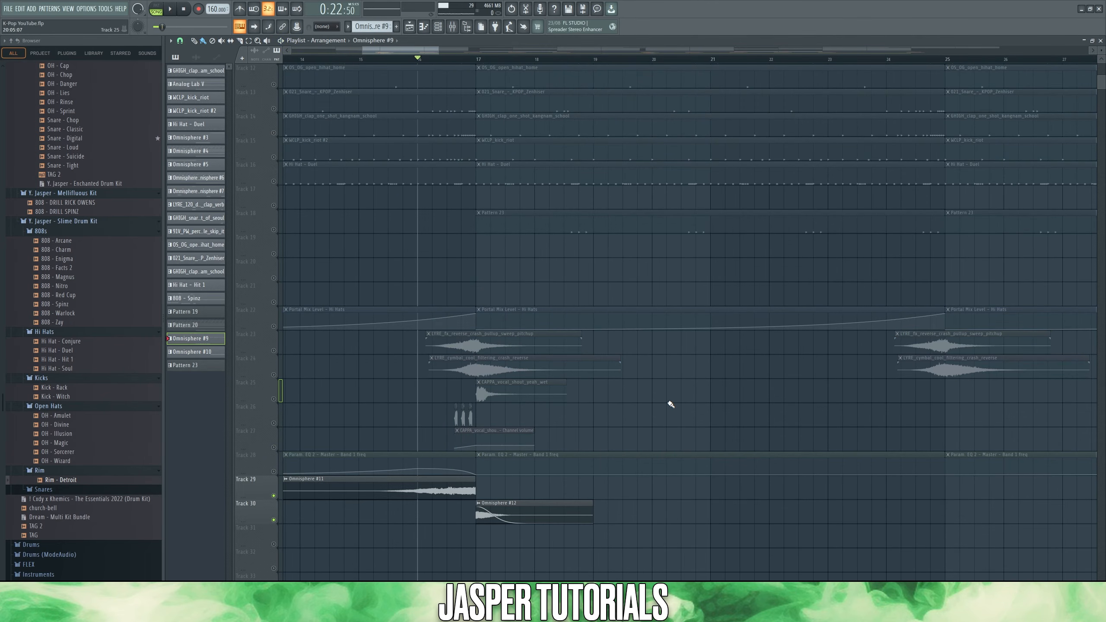
key("space")
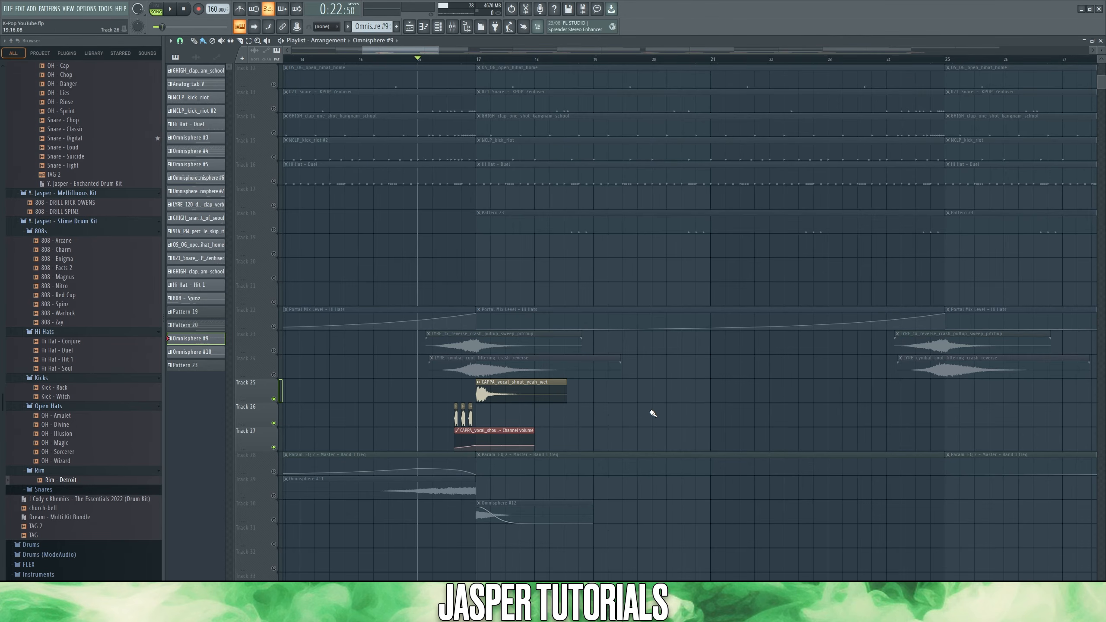
key("space")
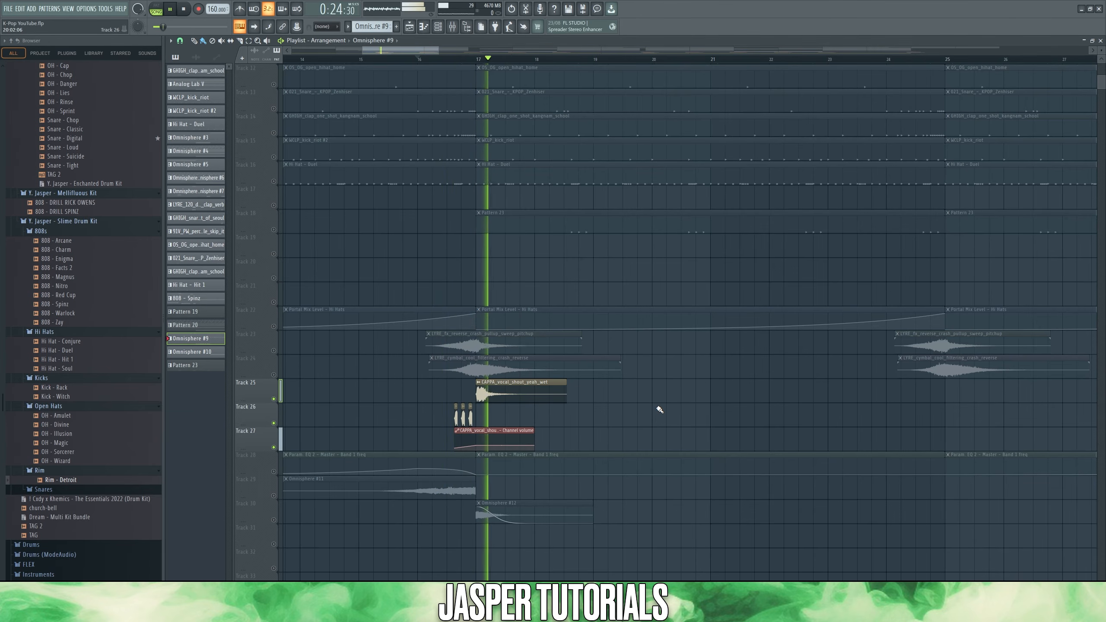
key("space")
Step: Inspect the presets of the Master's Fruity parametric EQ 2 and the automation options for its band 1 frequency
key("F9")
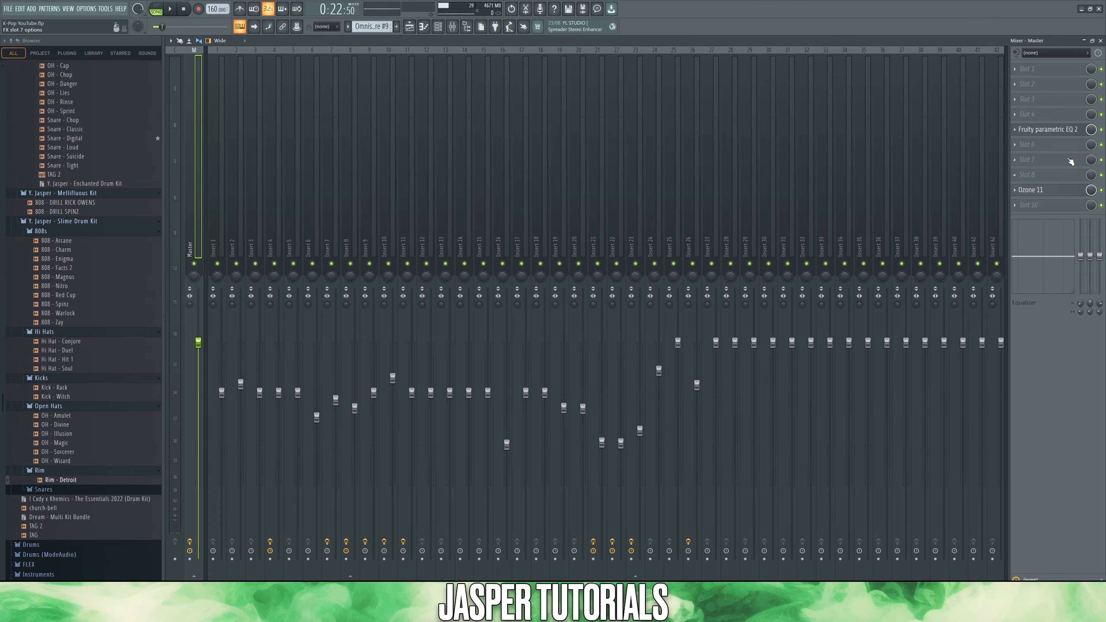
left_click(1084, 129)
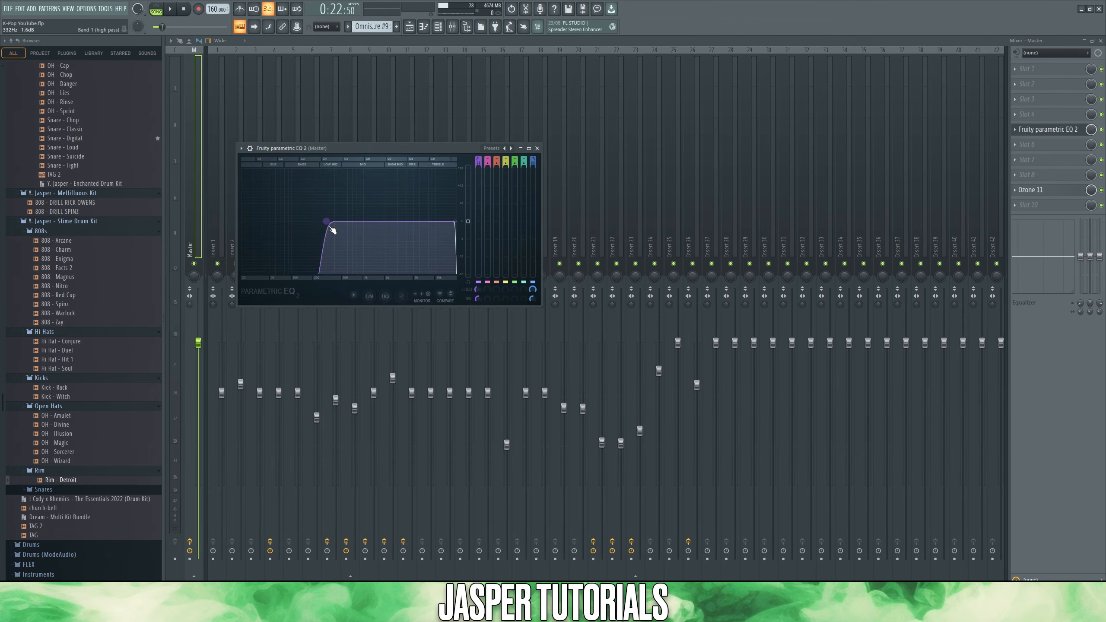
left_click(241, 148)
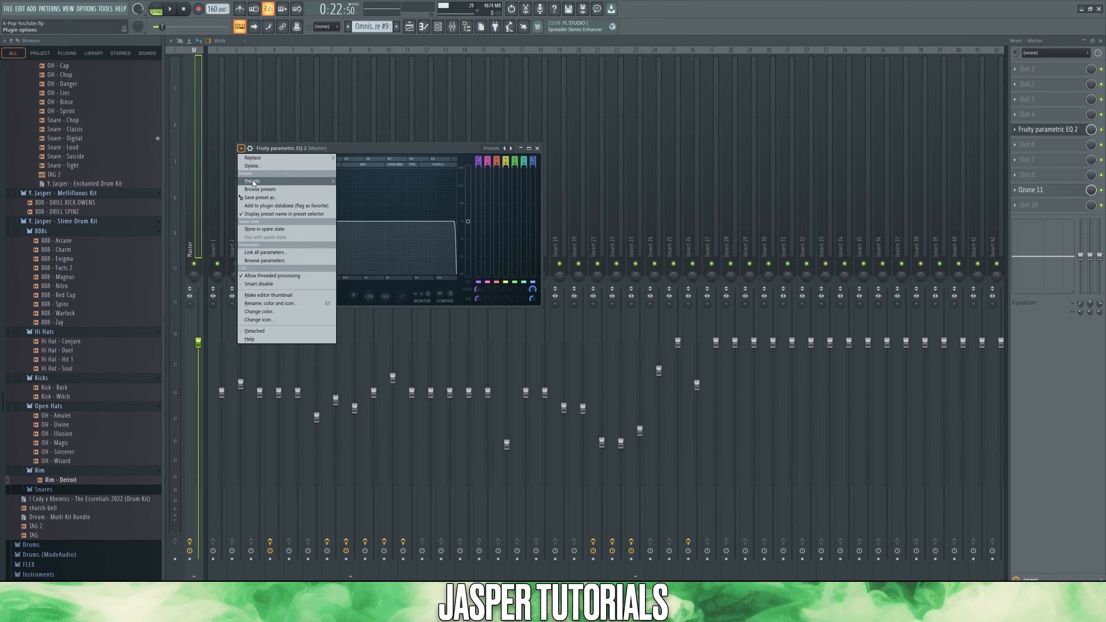
mouse_move(253, 183)
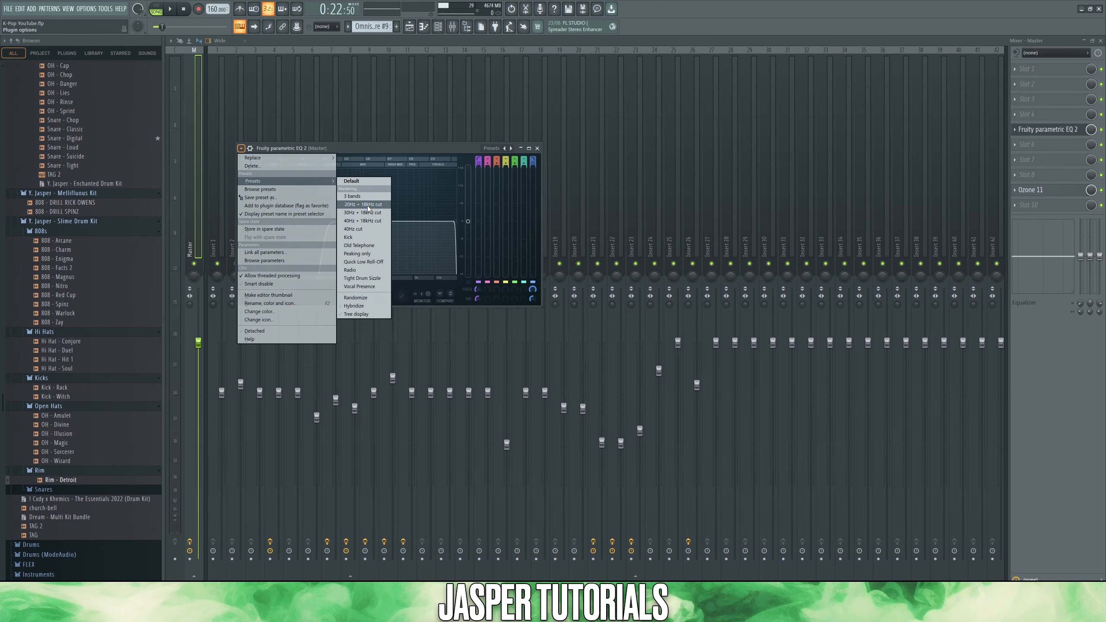
left_click(395, 149)
right_click(477, 290)
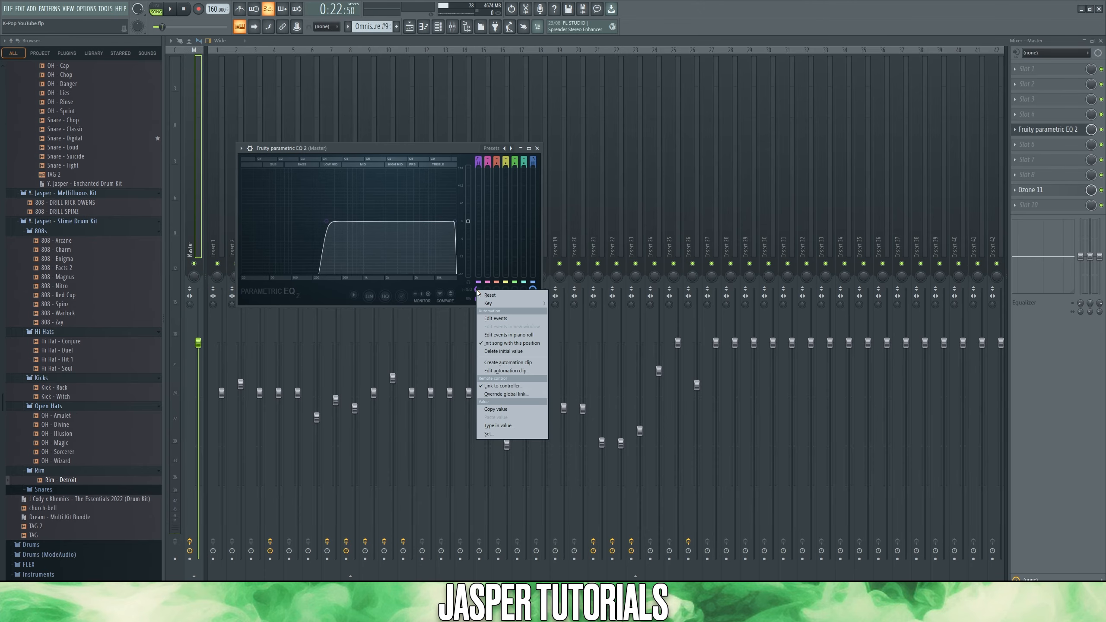
left_click(520, 361)
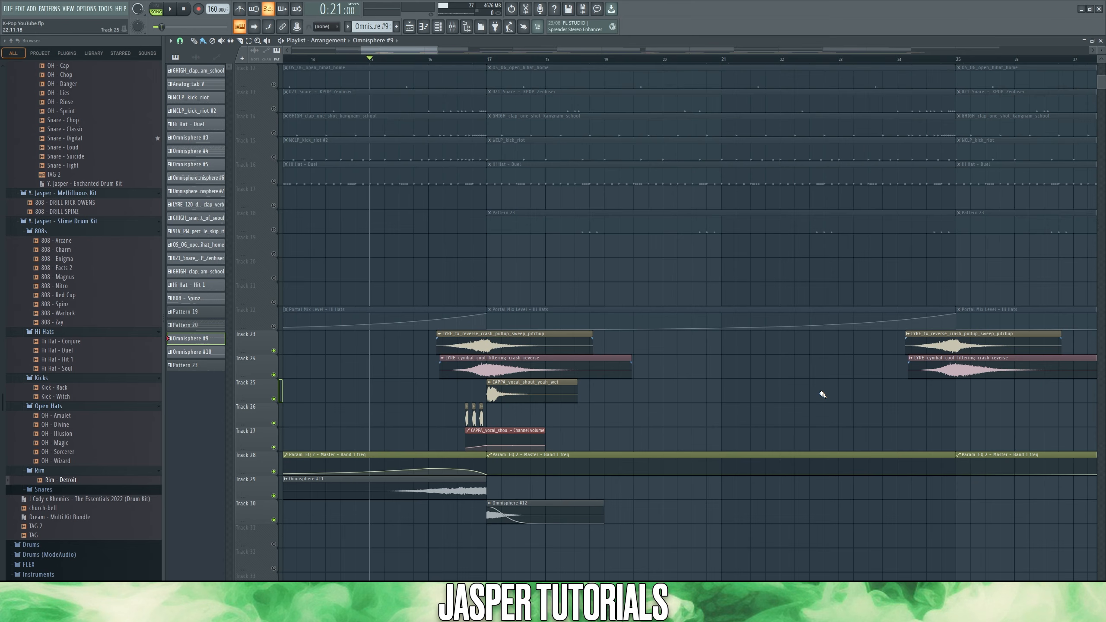
Step: Play the transition section with the effect, vocal and EQ automation tracks 23 to 30 active, and stop playback
key("space")
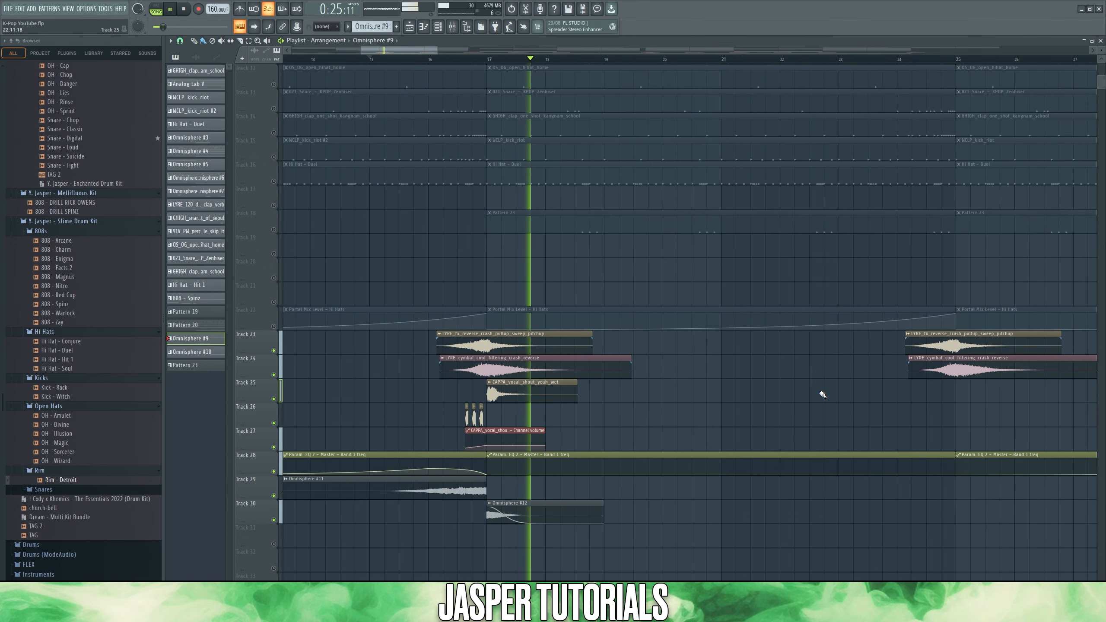
key("space")
Step: Examine Kickstart 2 on Insert 8, the sidechain routing from Insert 6, and the plugin's wrapper settings
key("F9")
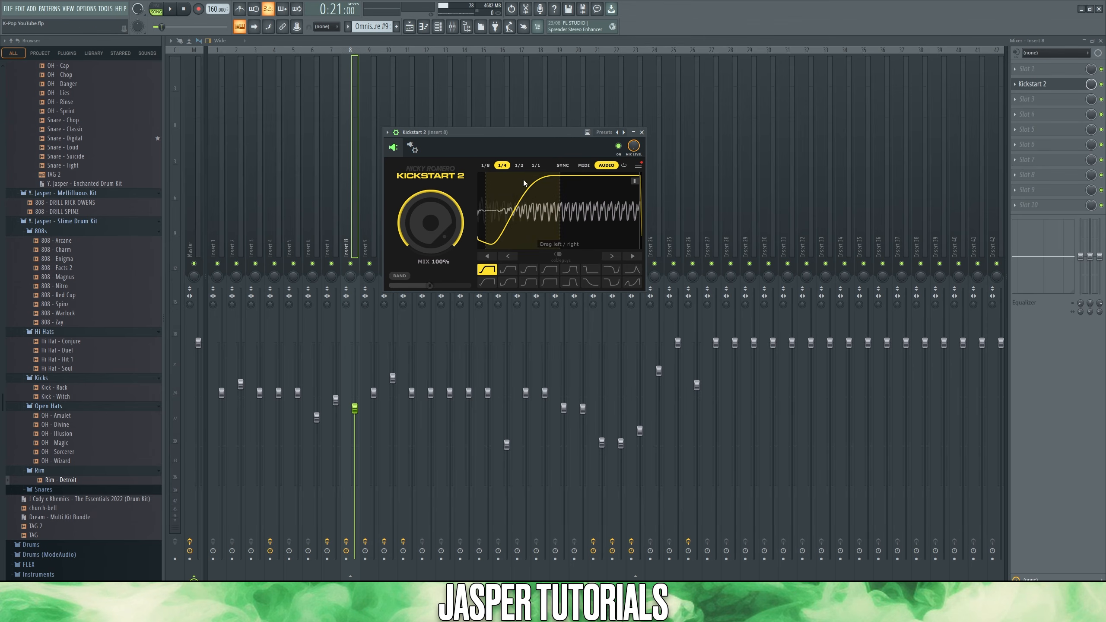
left_click(316, 234)
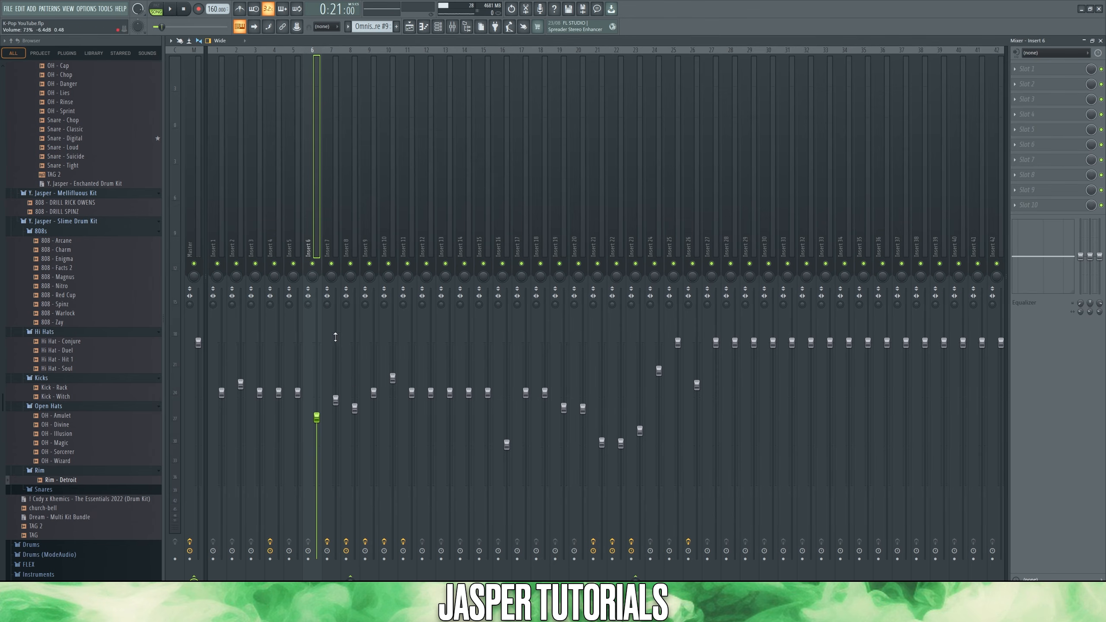
right_click(365, 559)
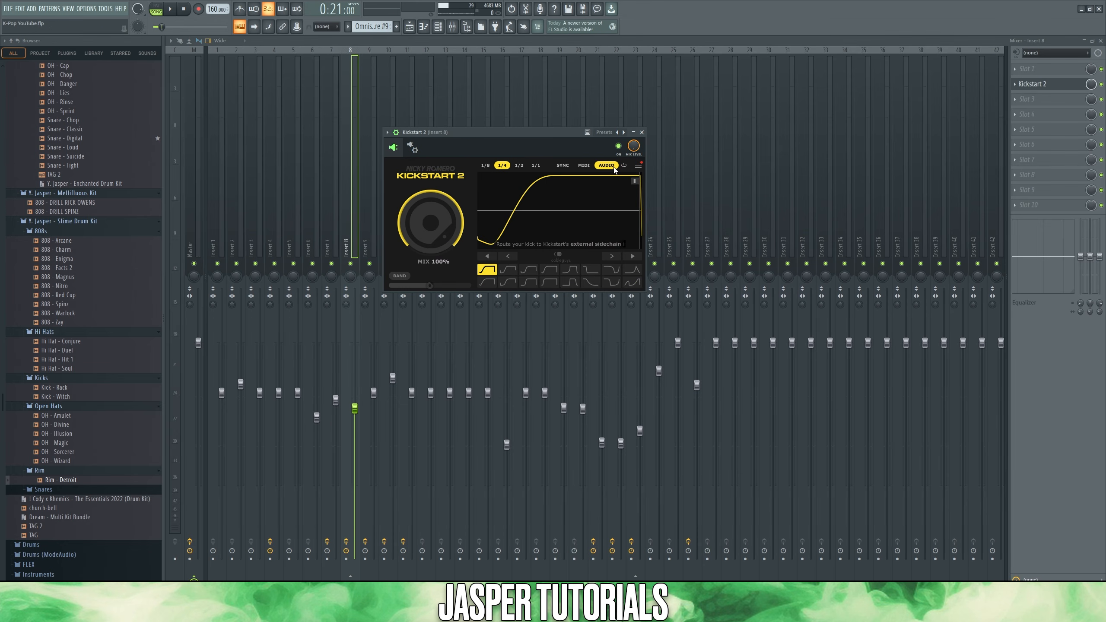
left_click(411, 147)
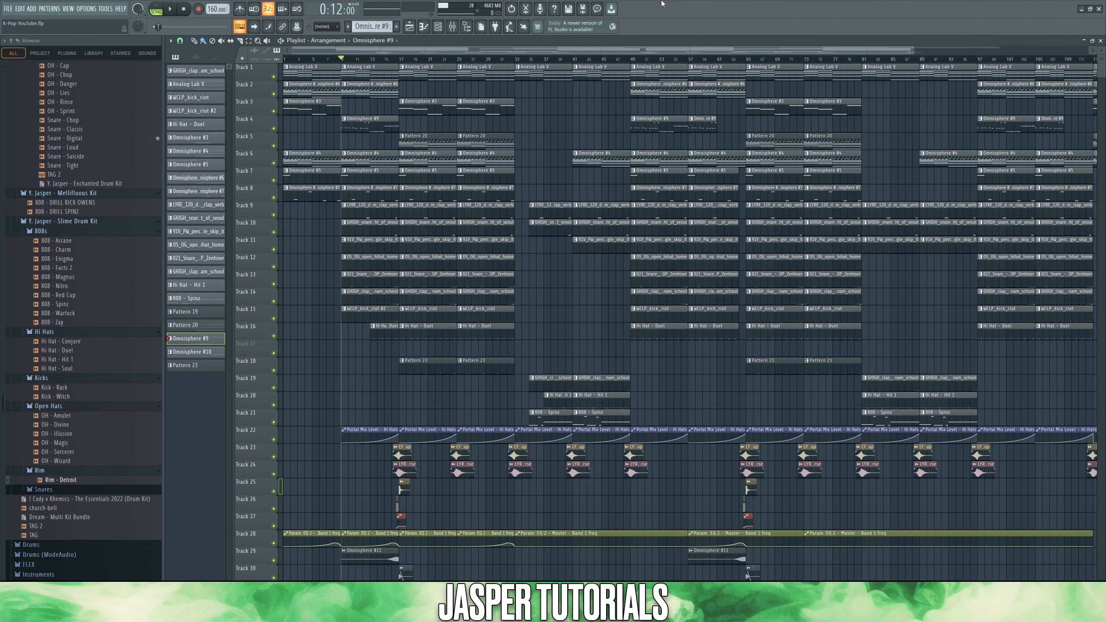
Step: Play the full arrangement from bar 9 with all its melody, drum, effect and automation tracks
key("space")
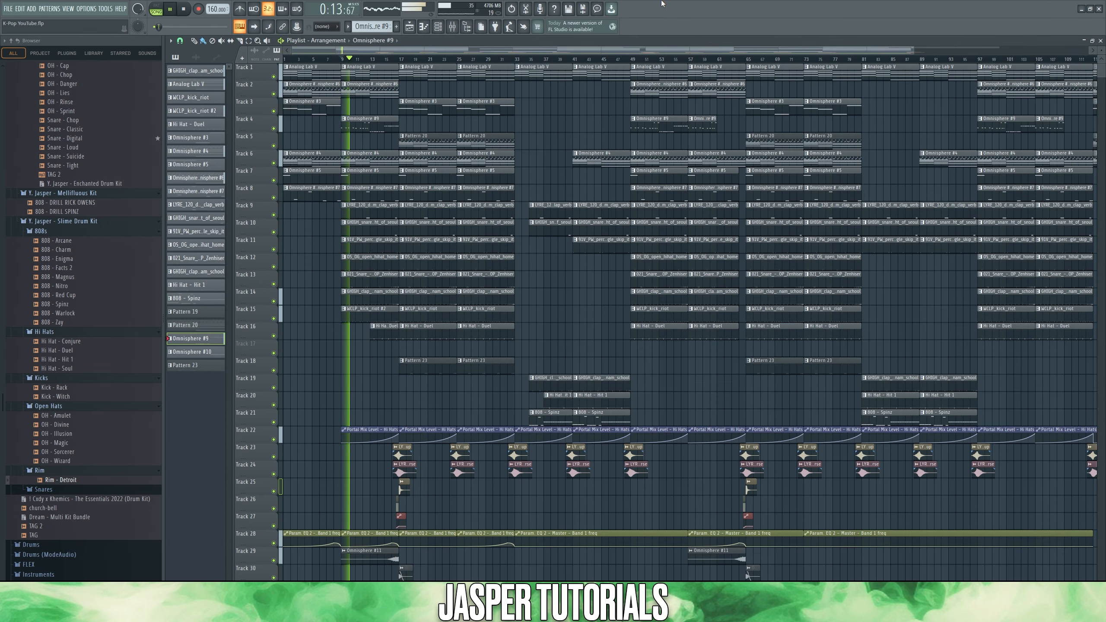